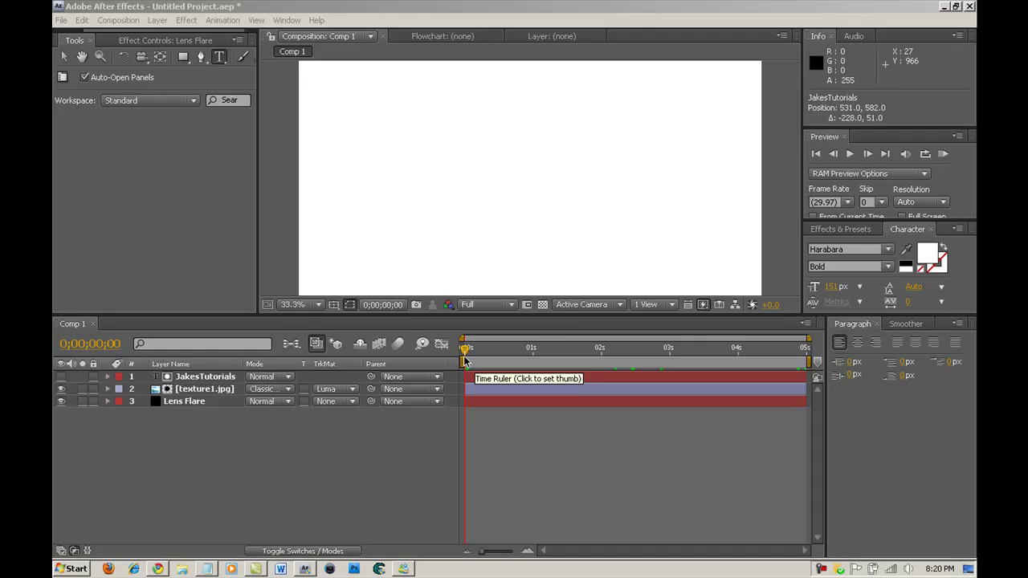
Create a new five-second HDTV 1080 29.97 composition, Comp 3.
{"action": "left_click_drag", "start_coordinate": [466, 350], "coordinate": [616, 346]}
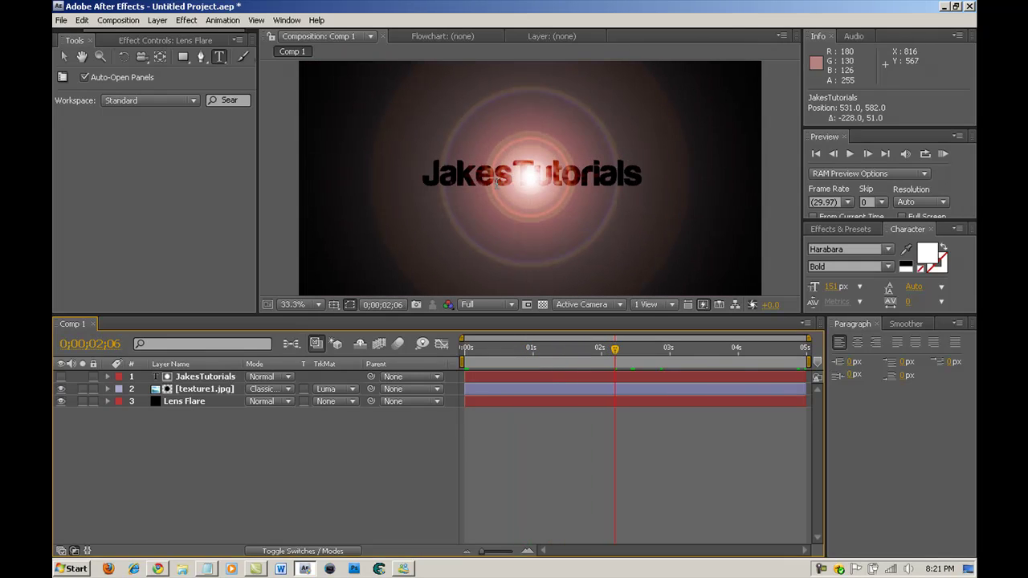
{"action": "left_click_drag", "start_coordinate": [615, 350], "coordinate": [443, 372]}
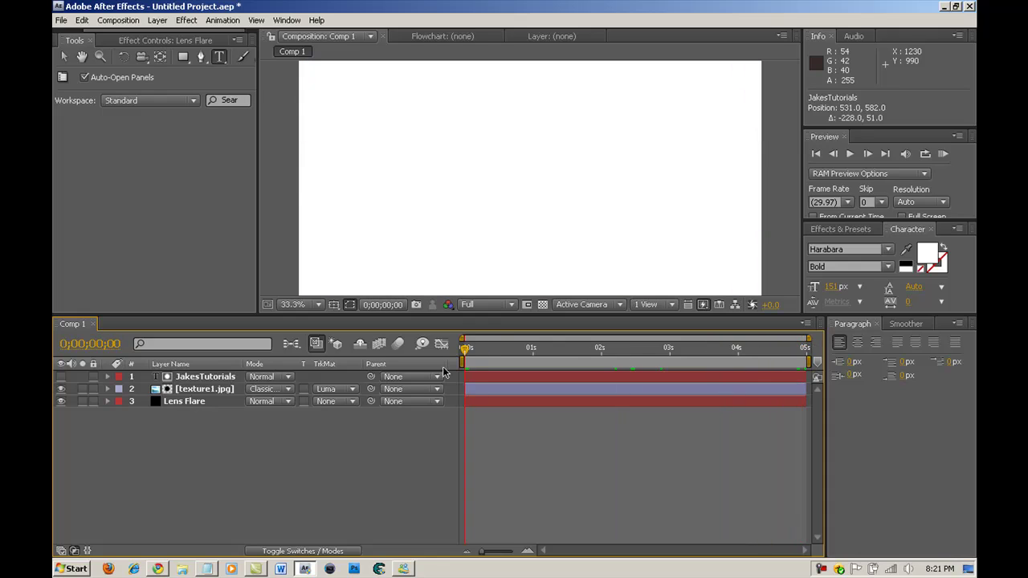
{"action": "left_click", "coordinate": [120, 20]}
{"action": "left_click", "coordinate": [138, 35]}
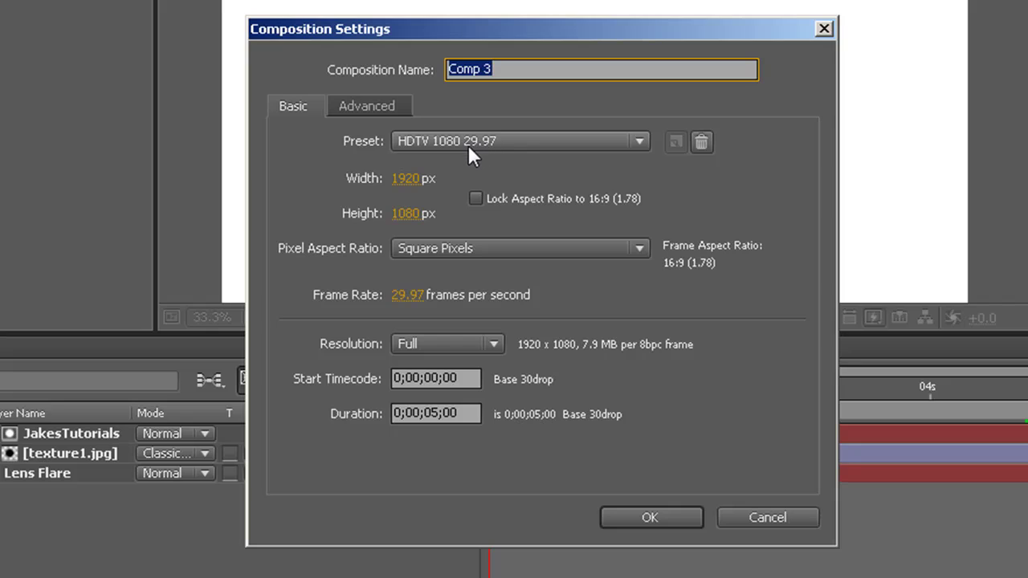
{"action": "double_click", "coordinate": [429, 413]}
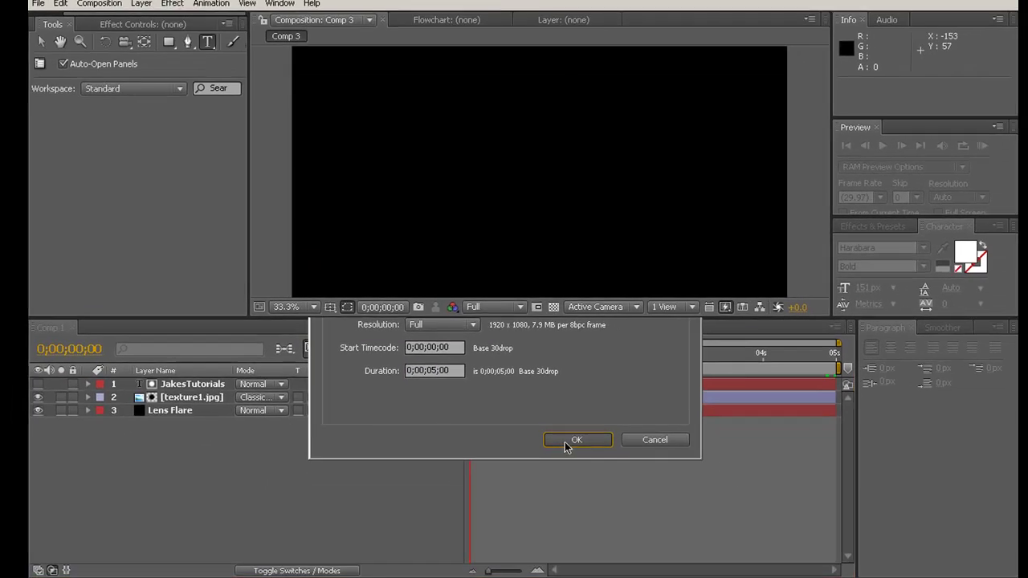
{"action": "left_click", "coordinate": [631, 517]}
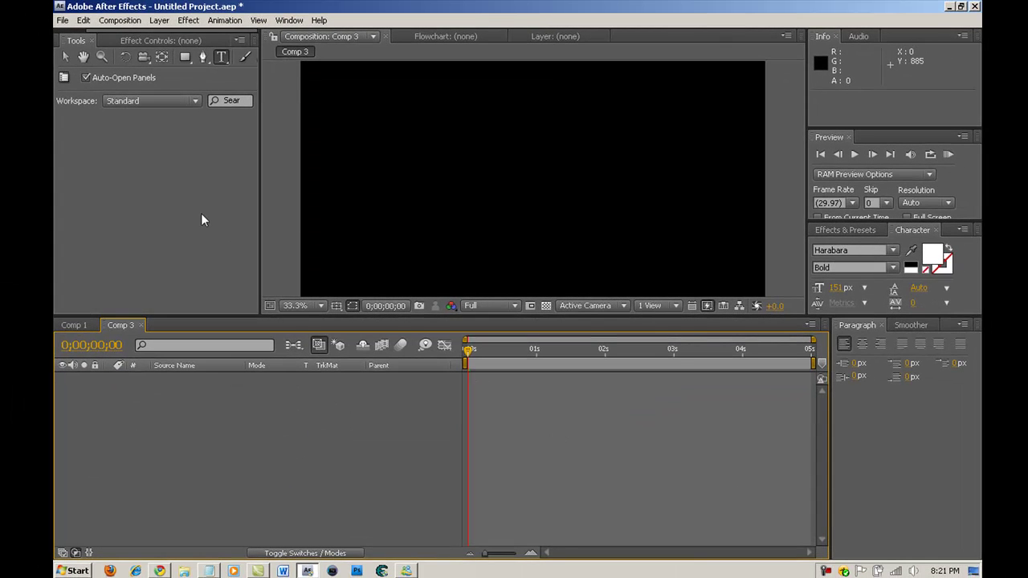
Add a pure black solid layer to the composition.
{"action": "left_click", "coordinate": [149, 19]}
{"action": "mouse_move", "coordinate": [199, 37]}
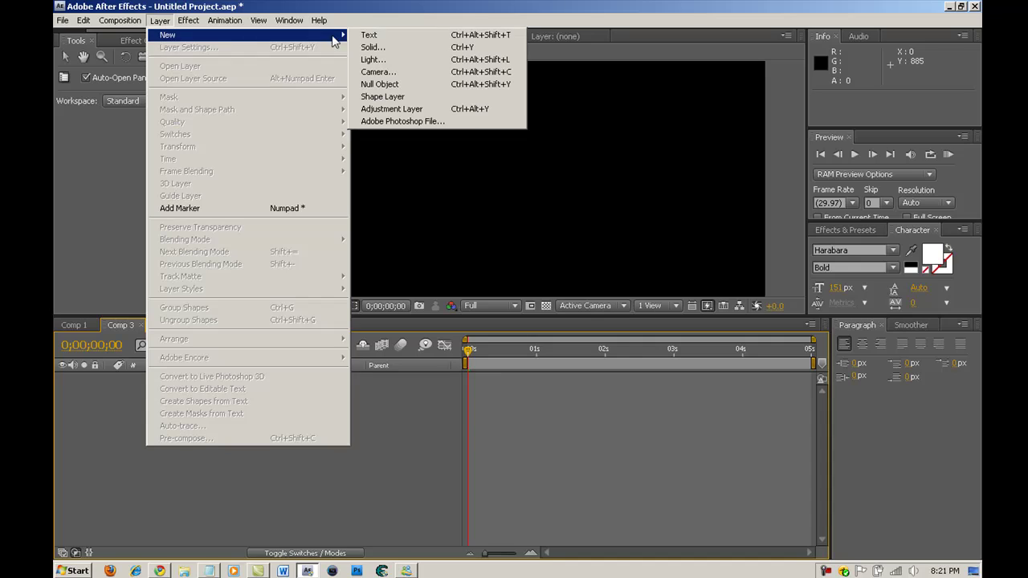
{"action": "left_click", "coordinate": [360, 50]}
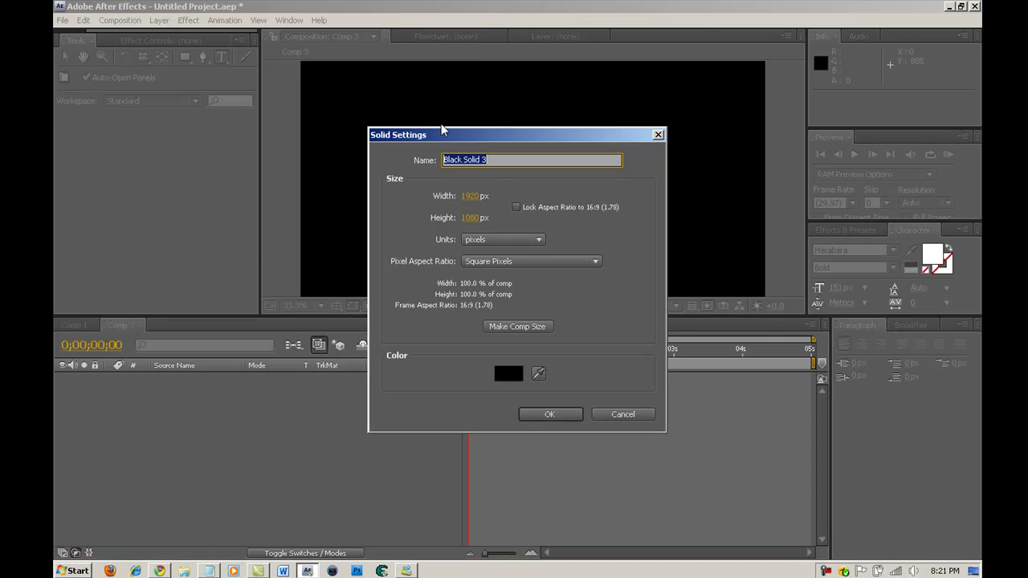
{"action": "left_click", "coordinate": [508, 371]}
{"action": "left_click", "coordinate": [363, 444]}
{"action": "left_click_drag", "start_coordinate": [325, 465], "coordinate": [220, 499]}
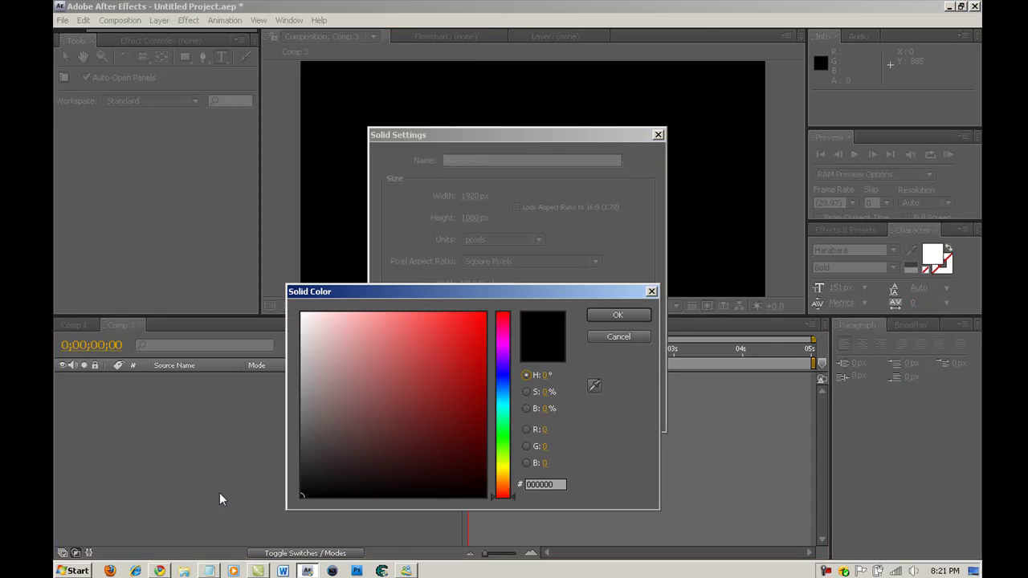
{"action": "left_click", "coordinate": [619, 313]}
{"action": "left_click_drag", "start_coordinate": [482, 160], "coordinate": [535, 160]}
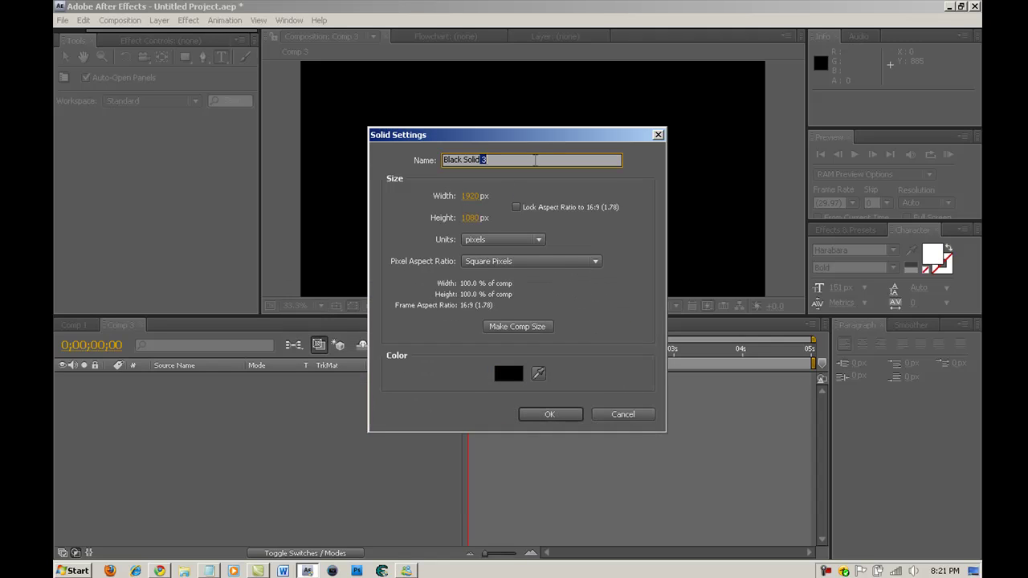
{"action": "key", "text": "BackSpace"}
{"action": "key", "text": "Return"}
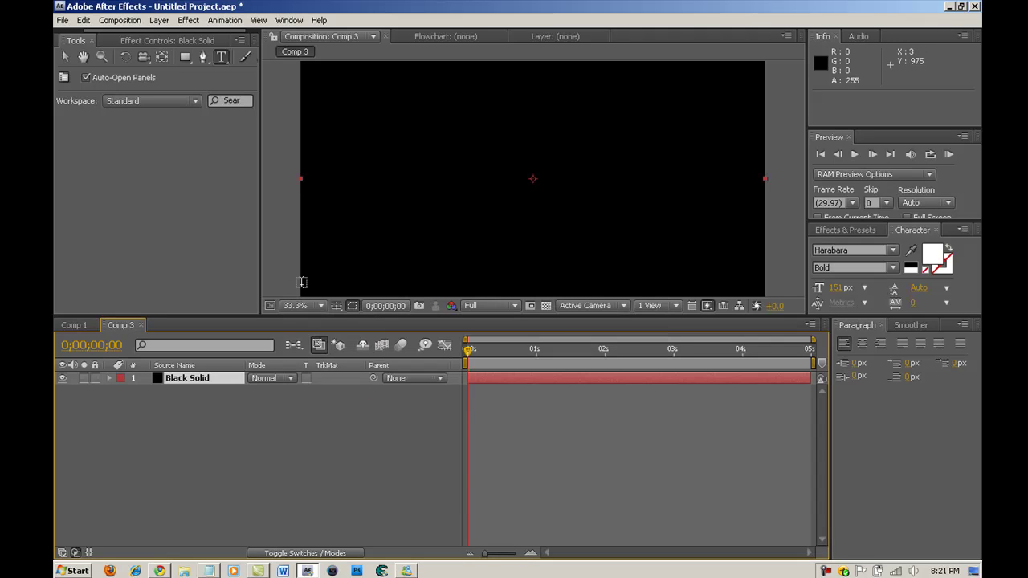
Rename the Black Solid layer to Lens Flare.
{"action": "left_click", "coordinate": [201, 385]}
{"action": "left_click", "coordinate": [200, 383]}
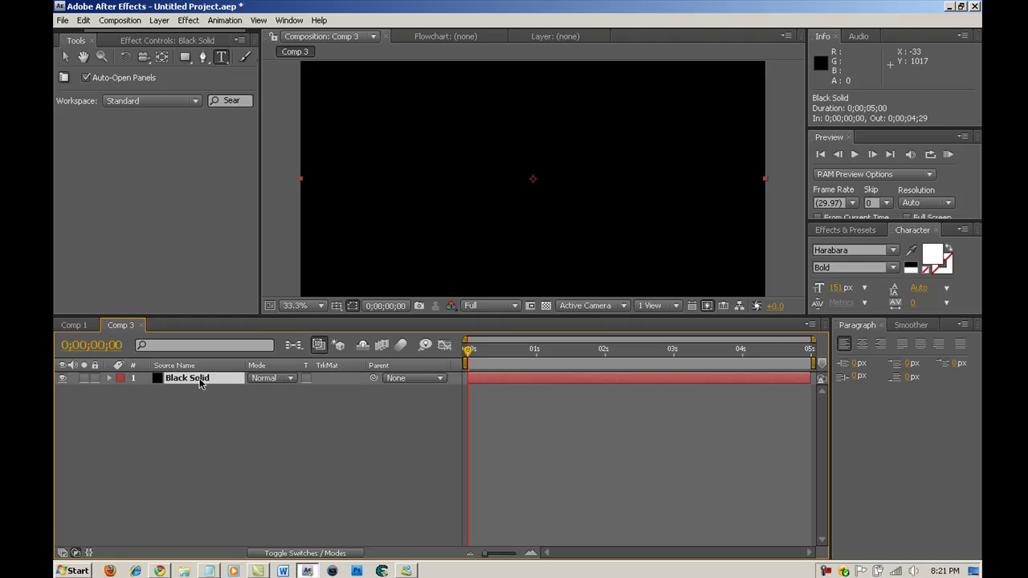
{"action": "key", "text": "Return"}
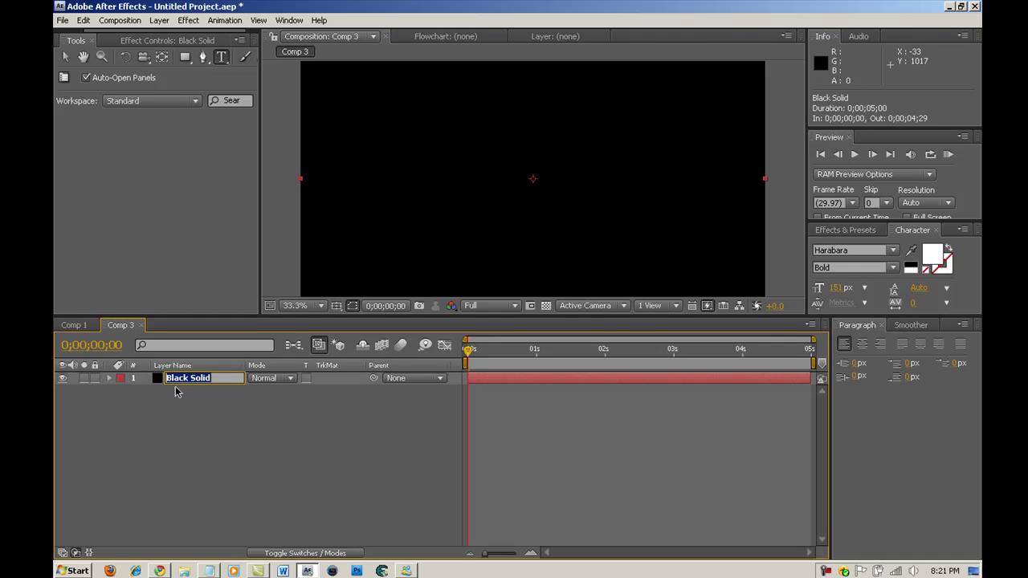
{"action": "left_click", "coordinate": [177, 391]}
{"action": "left_click", "coordinate": [180, 380]}
{"action": "type", "text": "Lens Flare"}
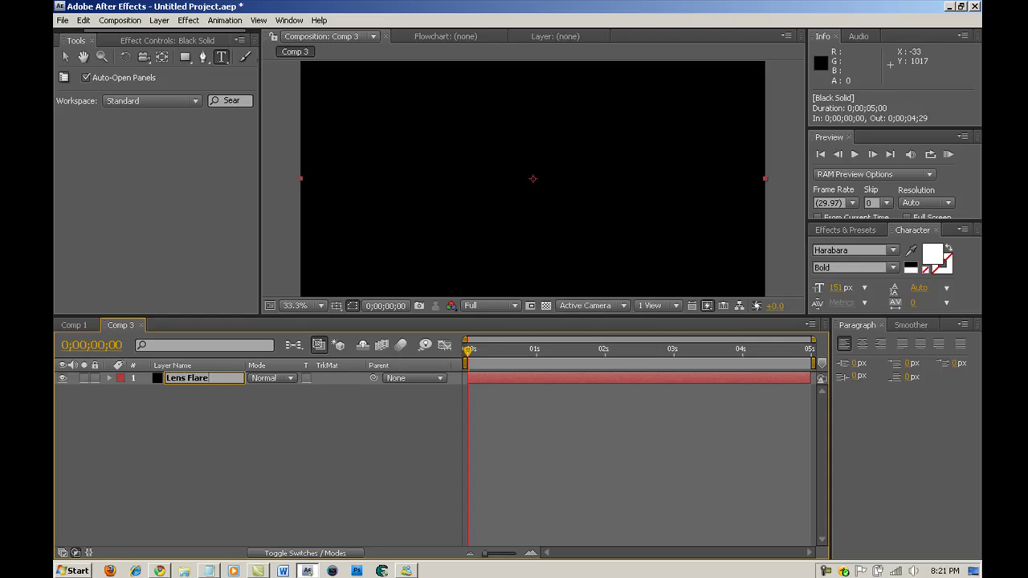
{"action": "left_click", "coordinate": [184, 419]}
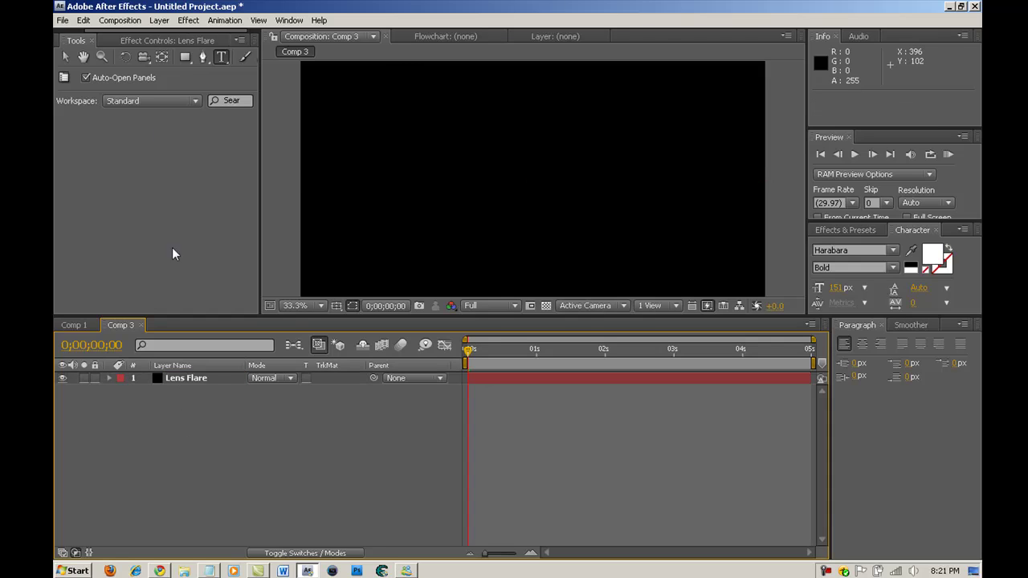
Apply the Lens Flare effect to the Lens Flare layer.
{"action": "left_click", "coordinate": [205, 382]}
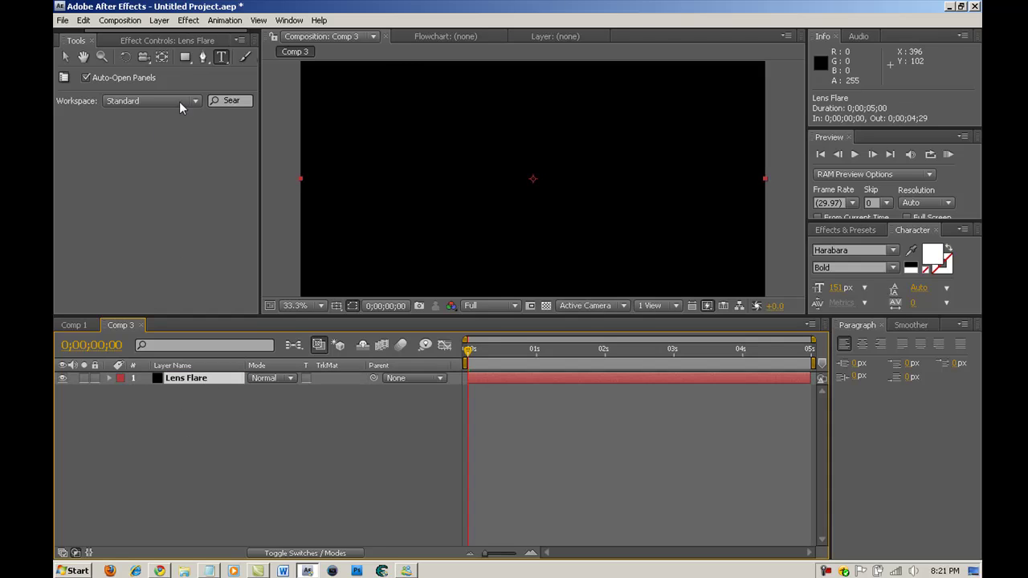
{"action": "left_click", "coordinate": [190, 20]}
{"action": "mouse_move", "coordinate": [271, 180]}
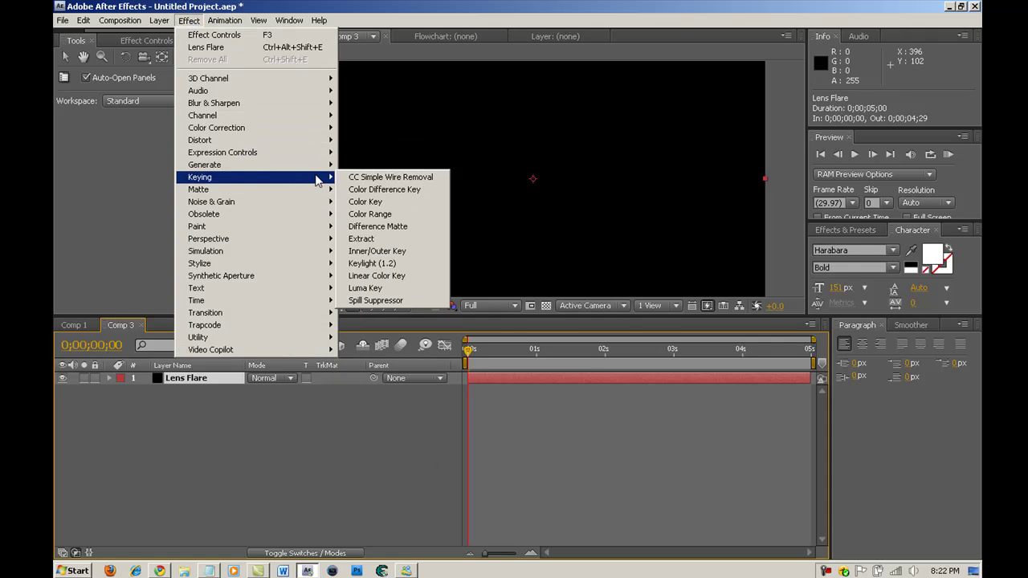
{"action": "mouse_move", "coordinate": [321, 165]}
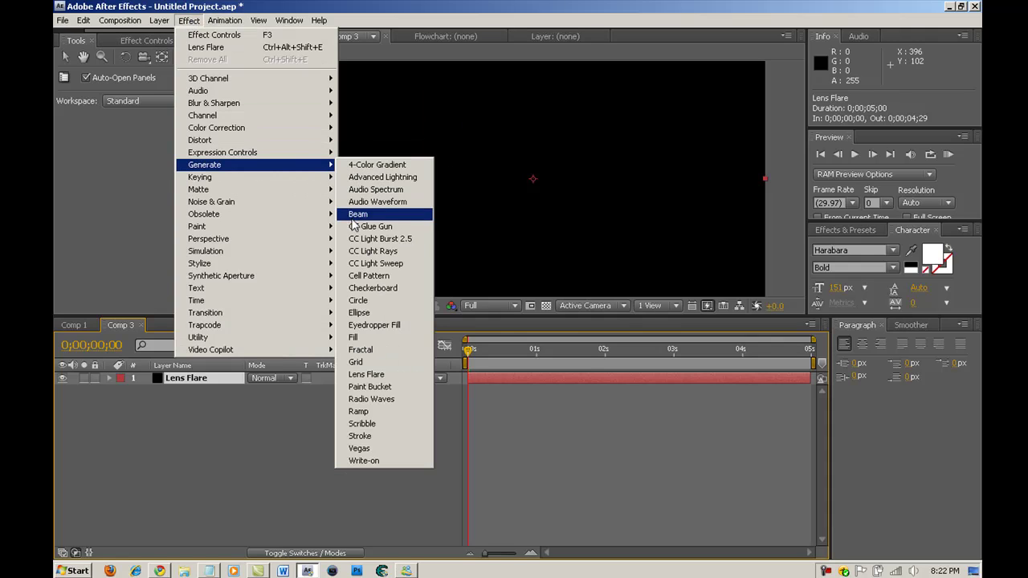
{"action": "left_click", "coordinate": [366, 374]}
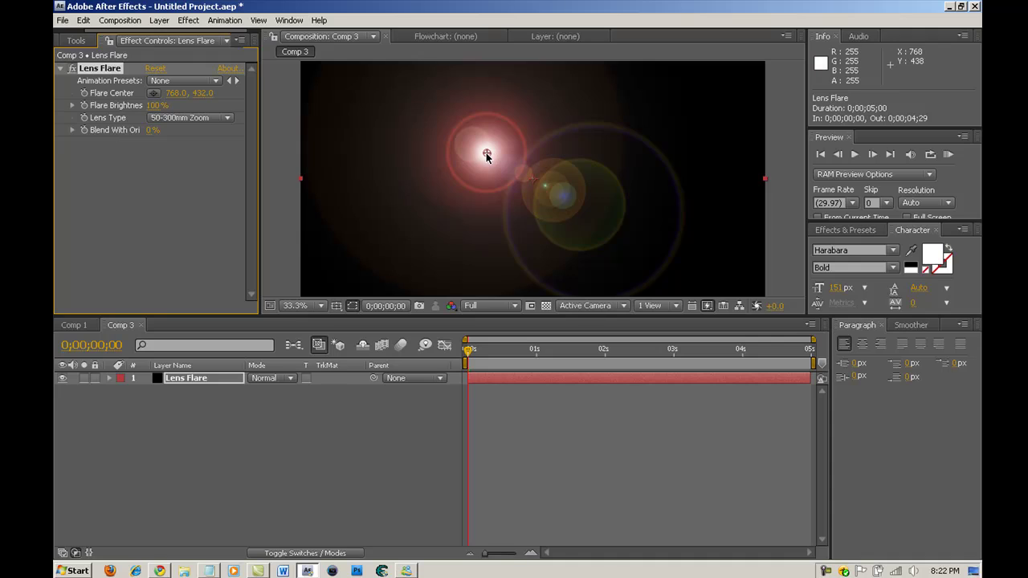
Check the text and flare in Comp 1 at 0;00;02;17, then return to Comp 3.
{"action": "left_click", "coordinate": [84, 325]}
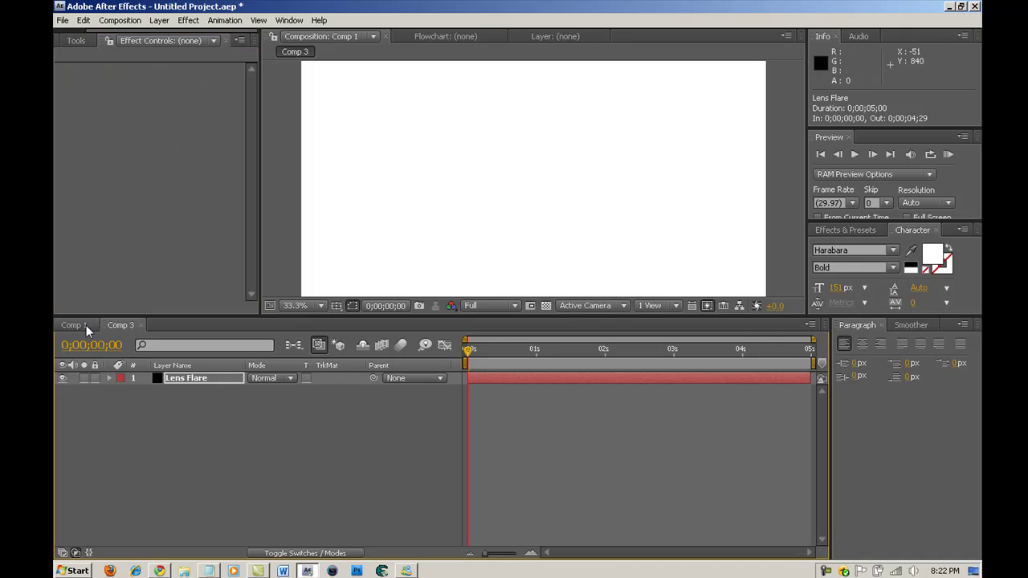
{"action": "left_click_drag", "start_coordinate": [517, 351], "coordinate": [551, 353]}
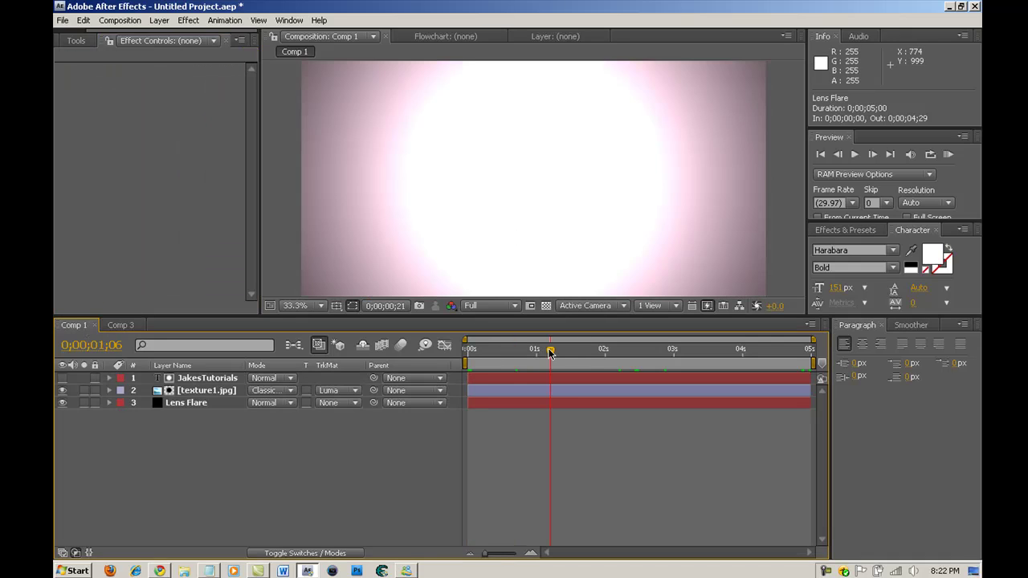
{"action": "left_click", "coordinate": [644, 350]}
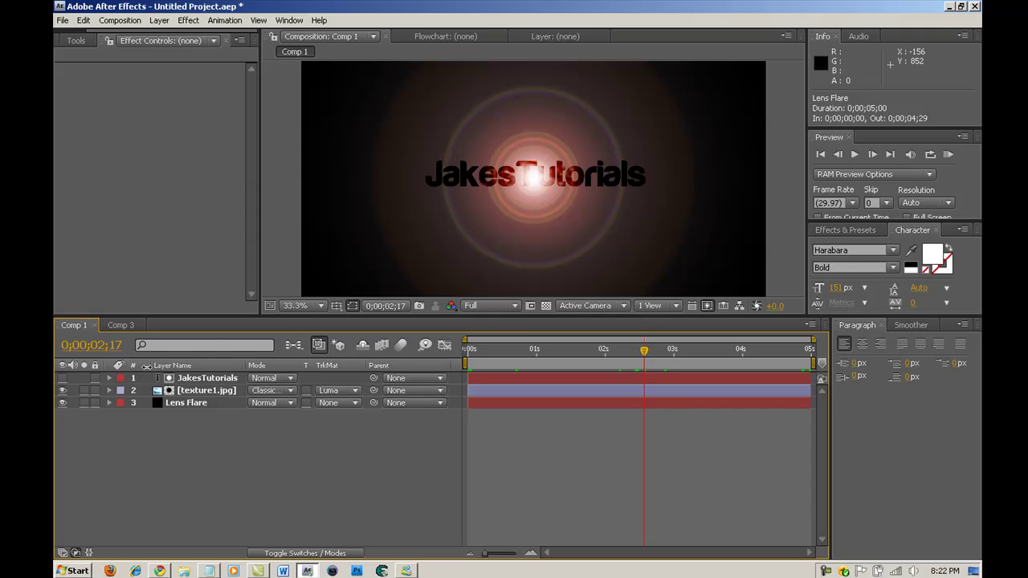
{"action": "left_click", "coordinate": [121, 326]}
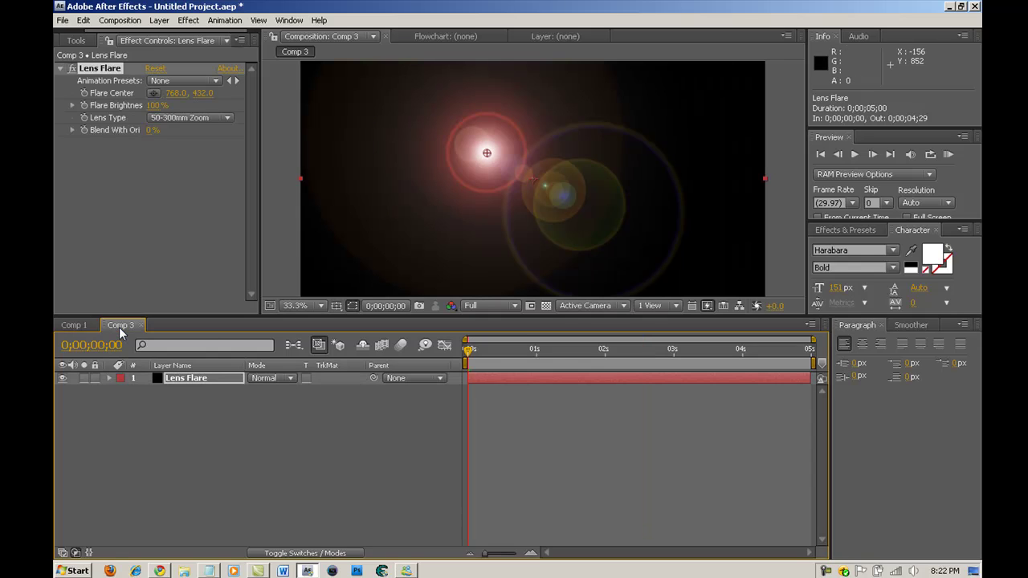
Move the Flare Center to the middle of the frame, about 960, 537.
{"action": "left_click", "coordinate": [135, 156]}
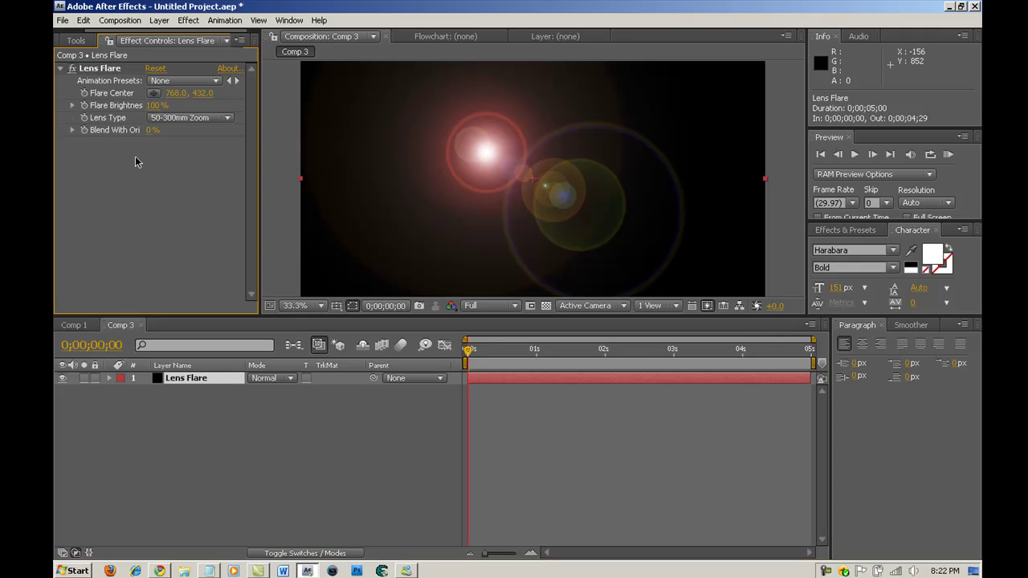
{"action": "left_click", "coordinate": [100, 68]}
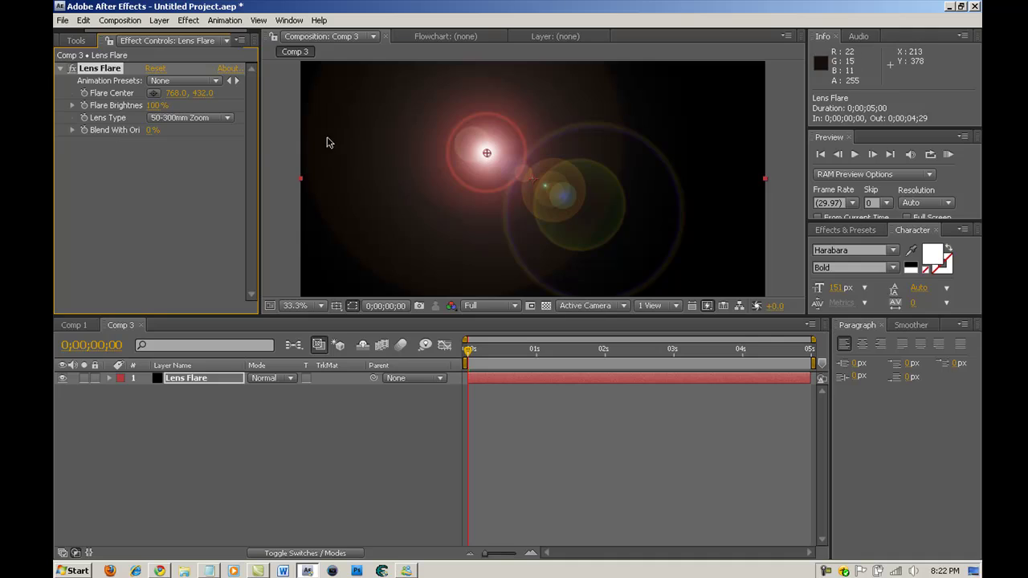
{"action": "left_click", "coordinate": [219, 160]}
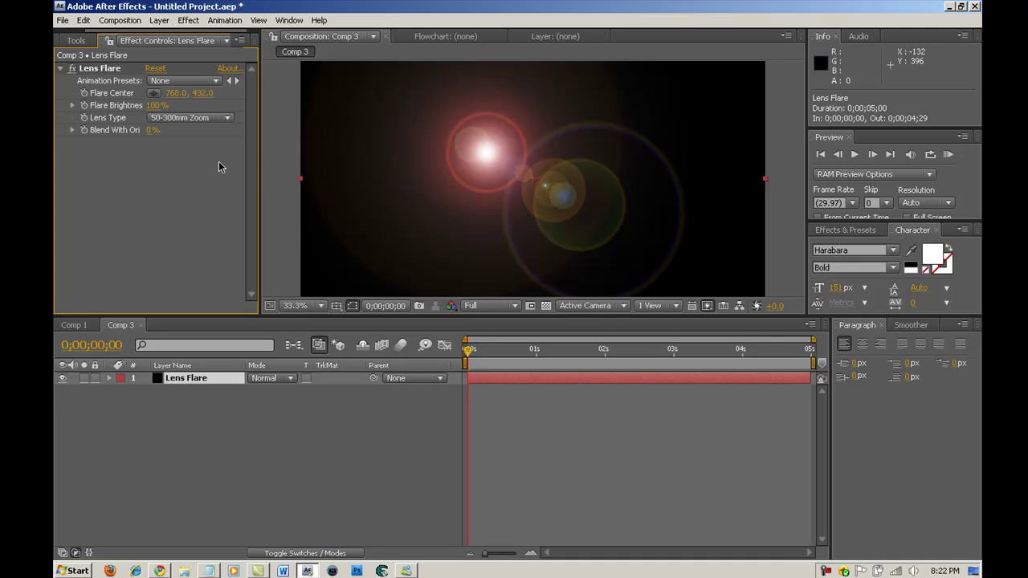
{"action": "left_click", "coordinate": [98, 70]}
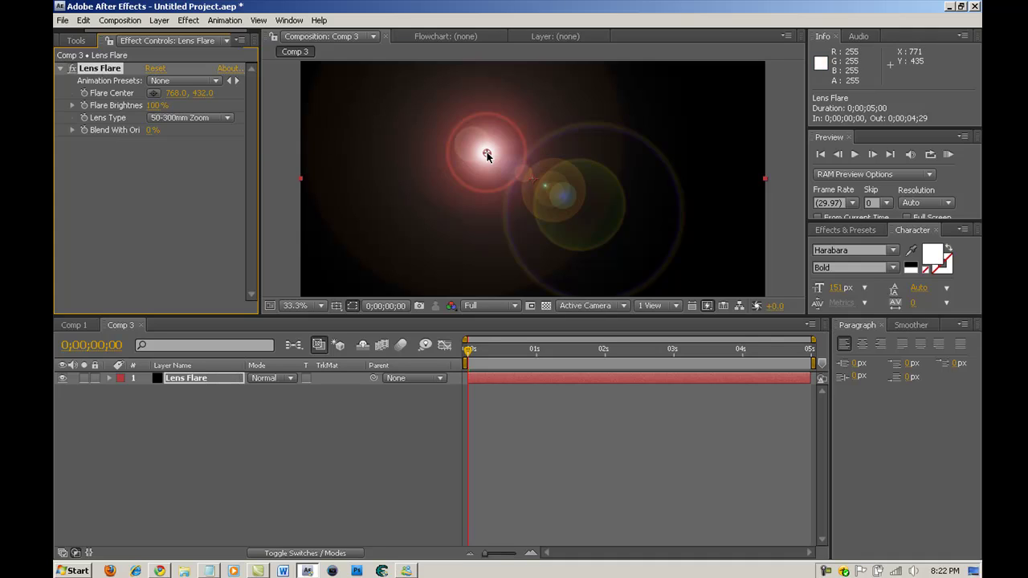
{"action": "left_click_drag", "start_coordinate": [486, 152], "coordinate": [535, 179]}
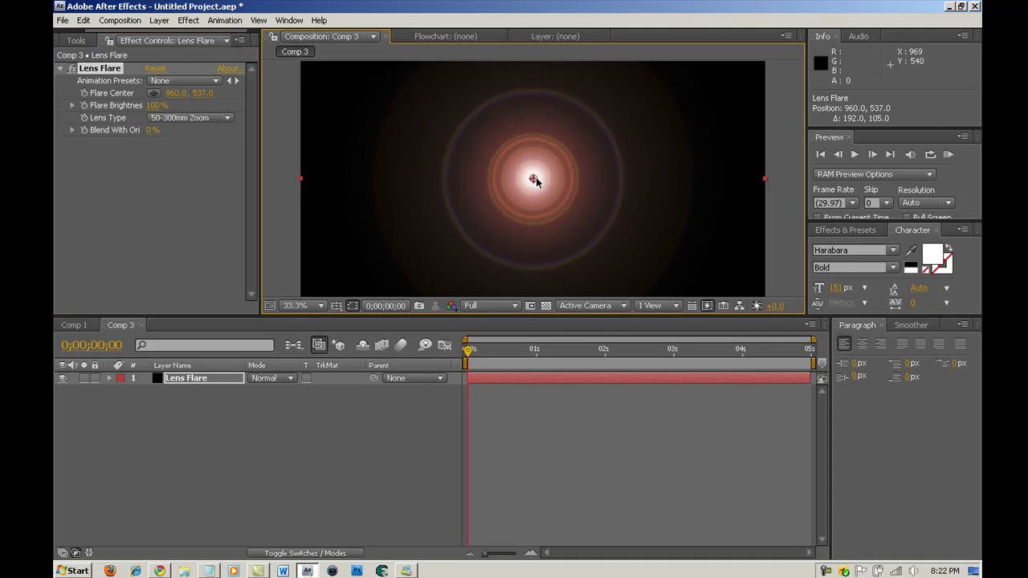
{"action": "left_click", "coordinate": [380, 396]}
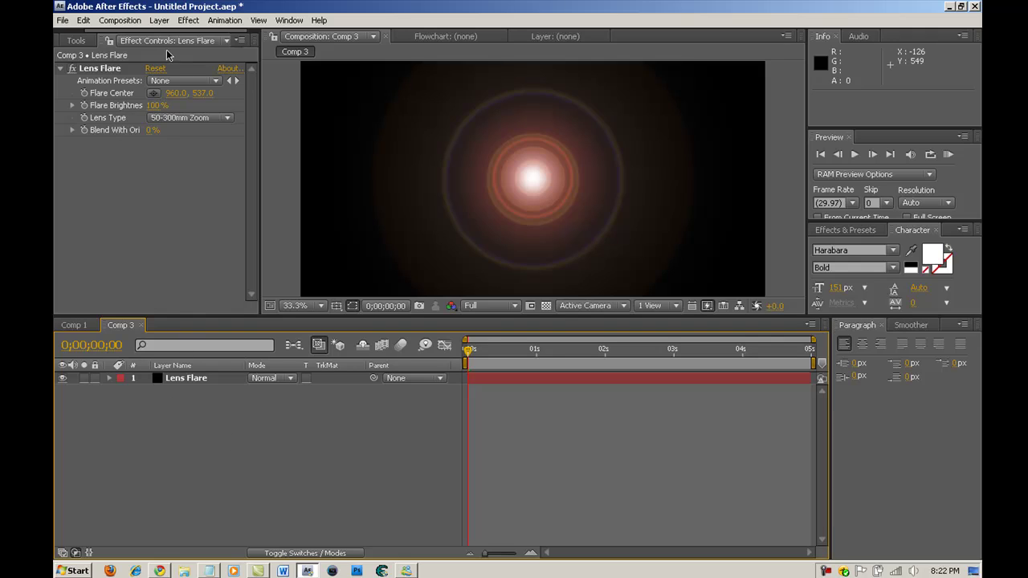
Choose the Type tool with the 28 Days Later font, discarding an empty paragraph box.
{"action": "left_click", "coordinate": [74, 40]}
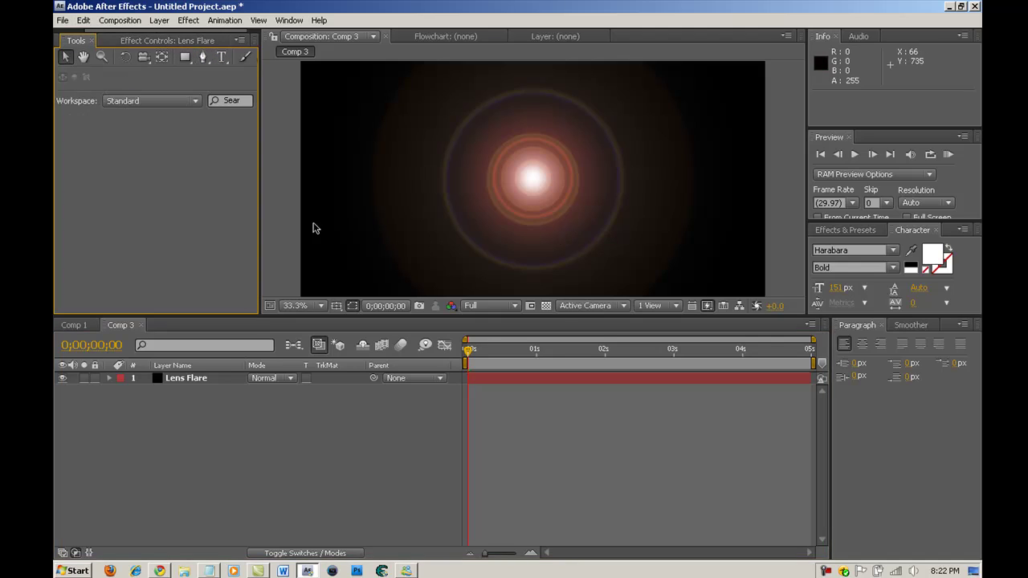
{"action": "left_click", "coordinate": [218, 60]}
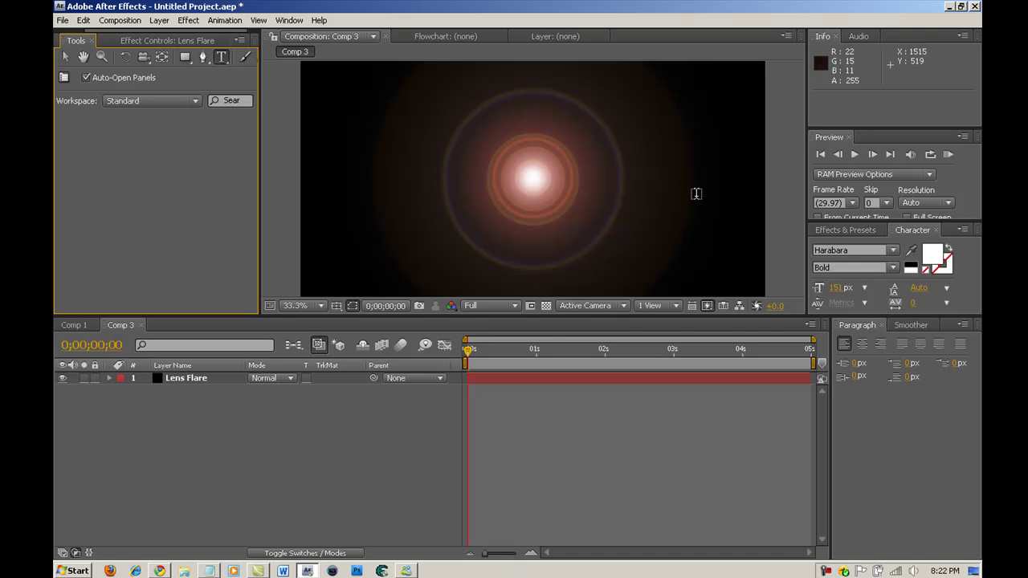
{"action": "left_click", "coordinate": [852, 250]}
{"action": "type", "text": "S"}
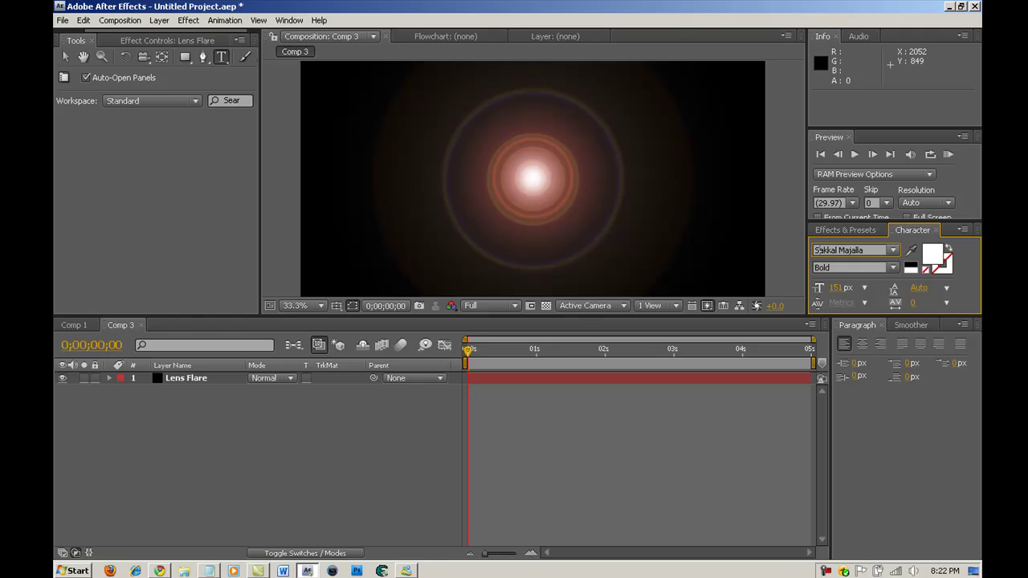
{"action": "type", "text": "28 Days Later"}
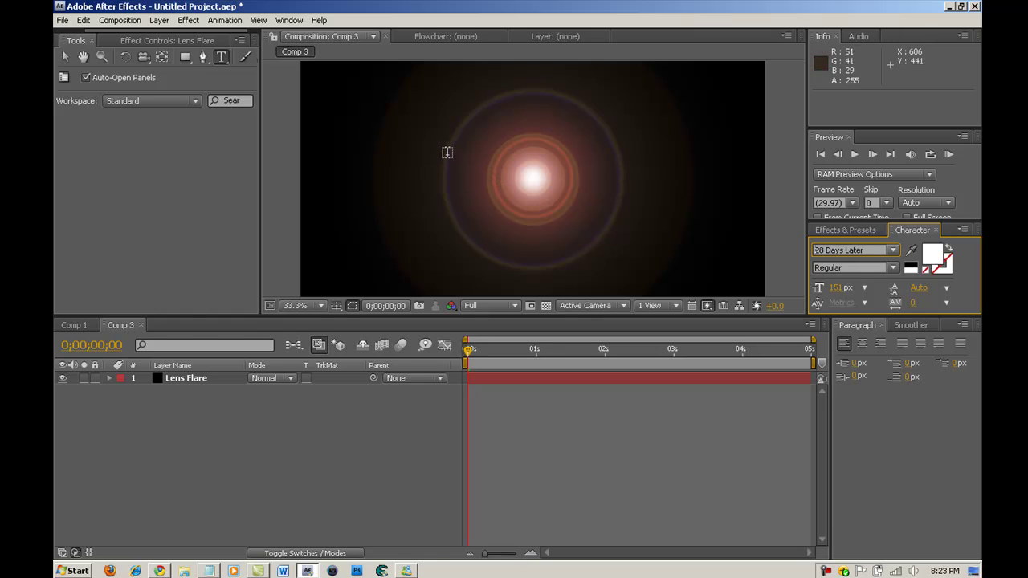
{"action": "left_click_drag", "start_coordinate": [448, 153], "coordinate": [450, 193]}
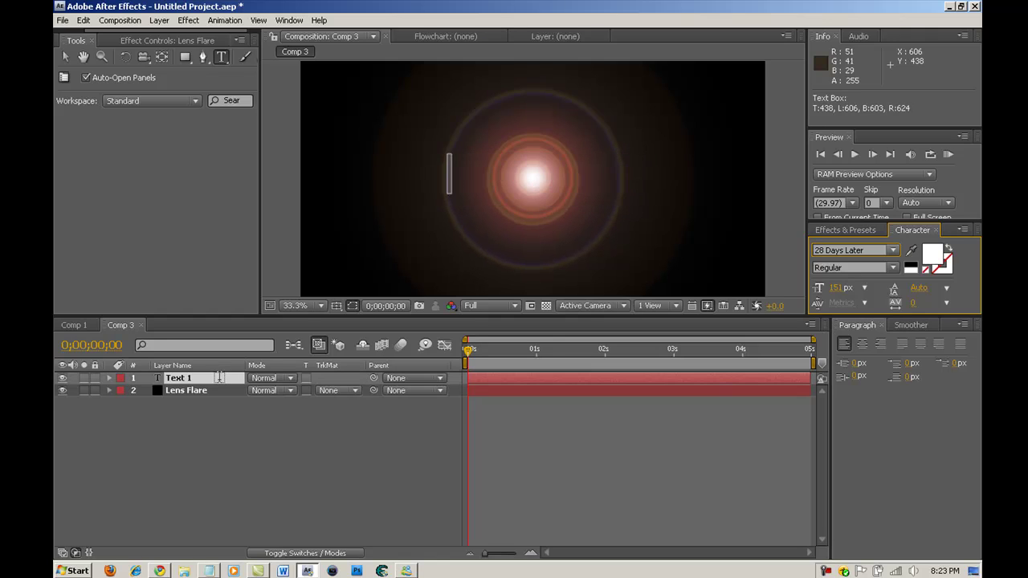
{"action": "key", "text": "Escape"}
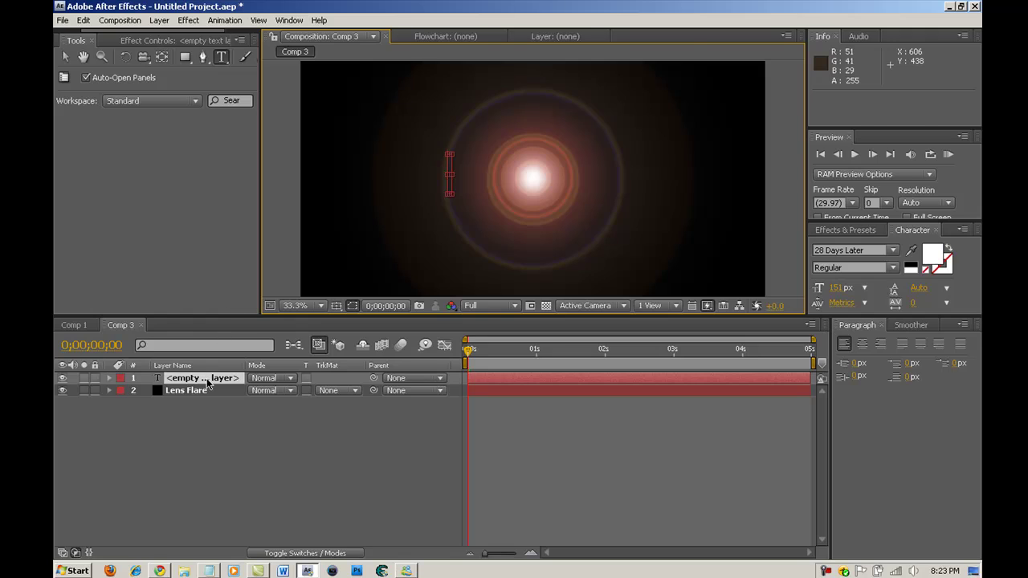
{"action": "key", "text": "Delete"}
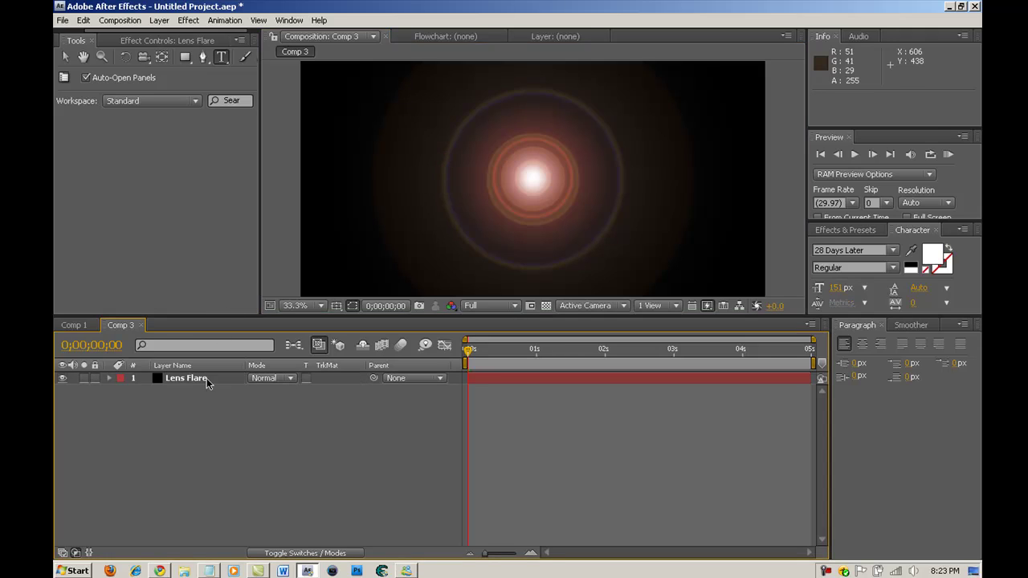
Add the JAKESTUTORIALS text and centre it over the lens flare.
{"action": "left_click", "coordinate": [485, 171]}
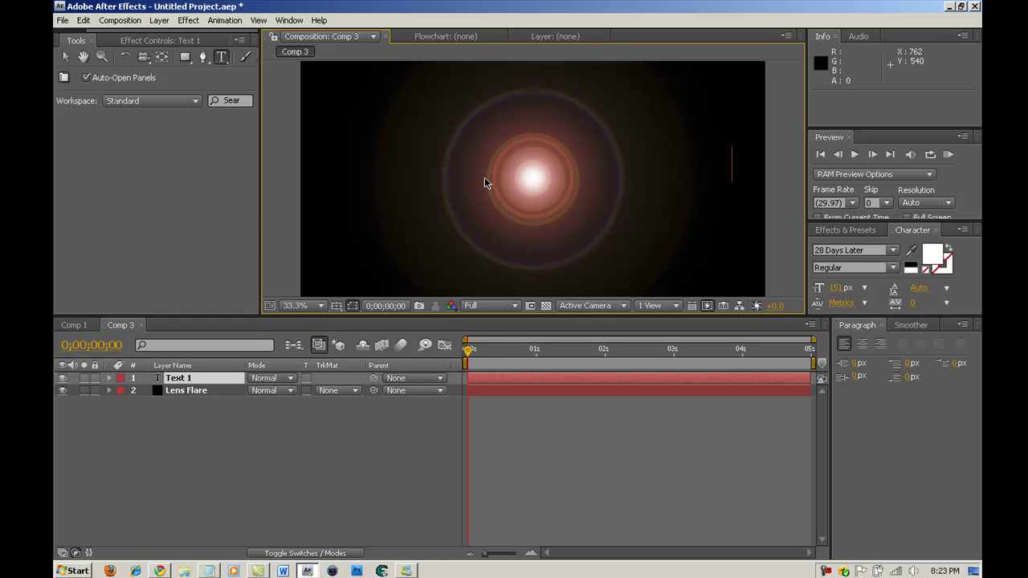
{"action": "left_click_drag", "start_coordinate": [493, 178], "coordinate": [438, 186]}
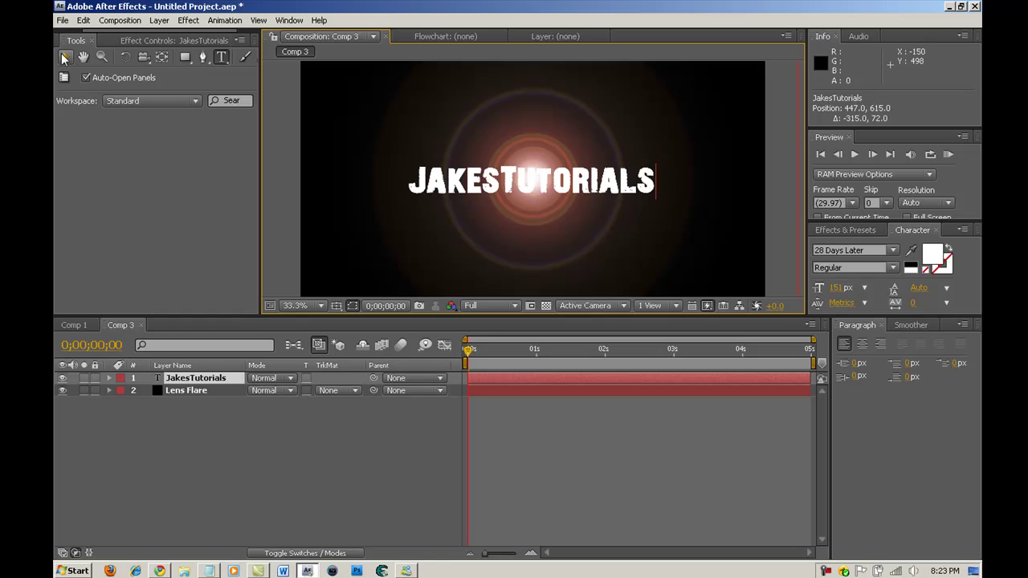
{"action": "left_click_drag", "start_coordinate": [64, 42], "coordinate": [62, 31]}
{"action": "left_click", "coordinate": [486, 575]}
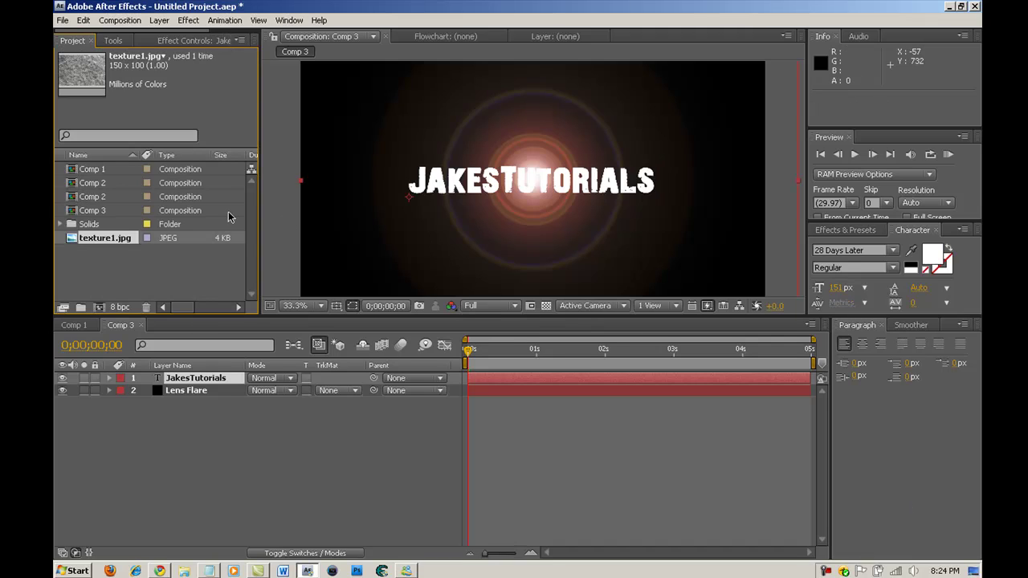
Drop texture1.jpg into Comp 3 between the JakesTutorials and Lens Flare layers.
{"action": "left_click", "coordinate": [98, 259]}
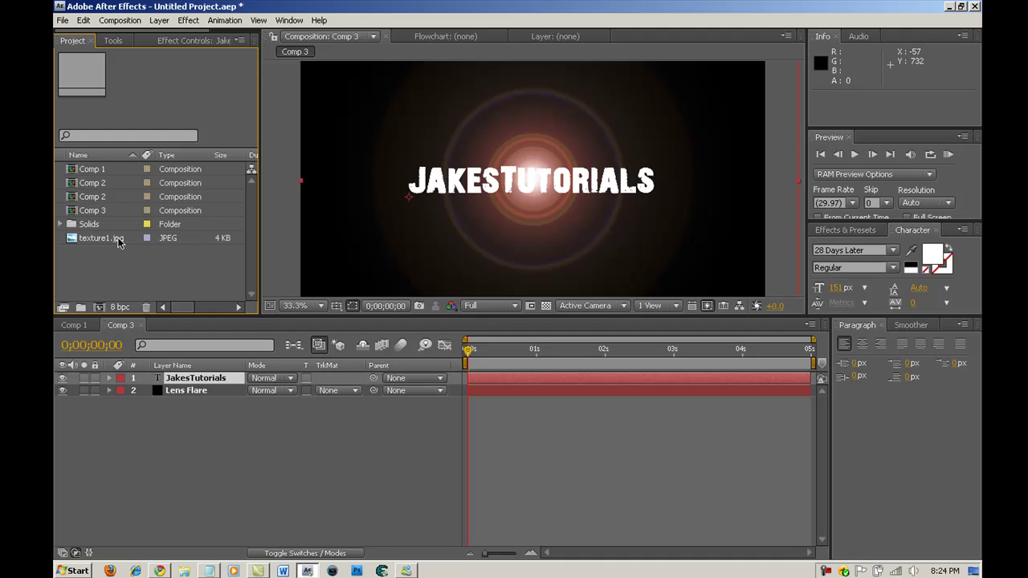
{"action": "left_click_drag", "start_coordinate": [98, 241], "coordinate": [171, 394]}
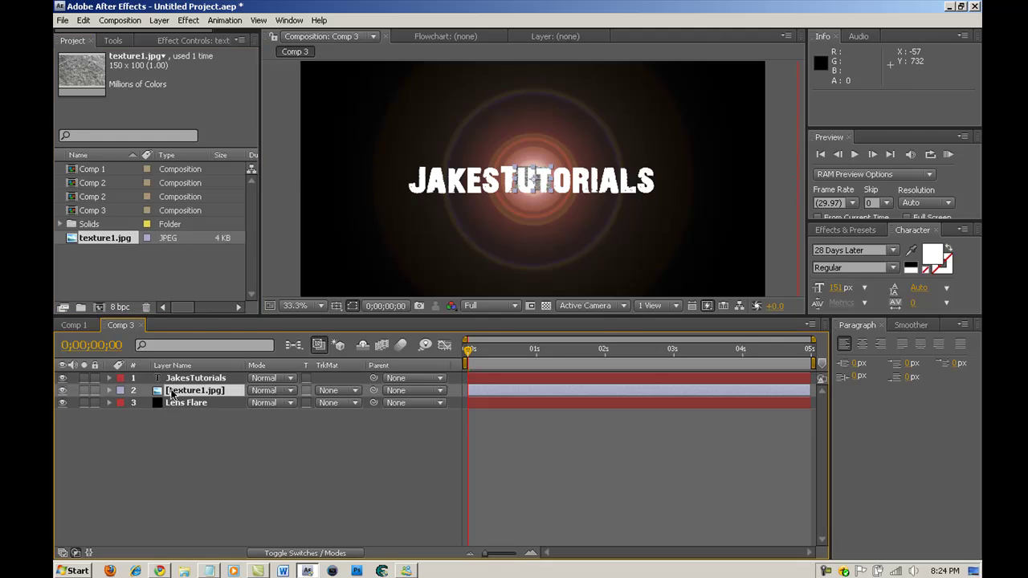
Set texture1.jpg's track matte to Luma Matte "JakesTutorials".
{"action": "left_click", "coordinate": [286, 391]}
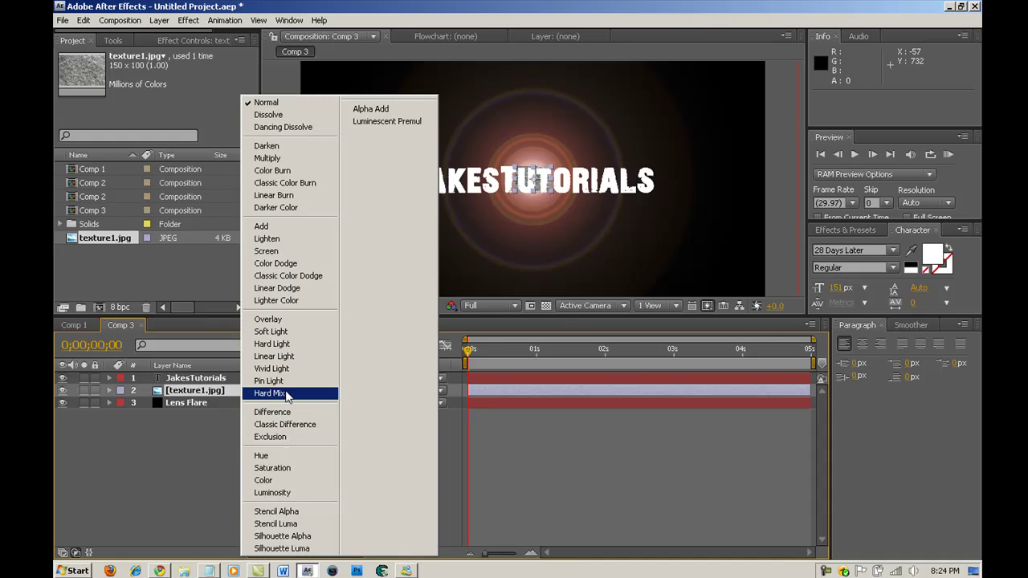
{"action": "left_click", "coordinate": [207, 446]}
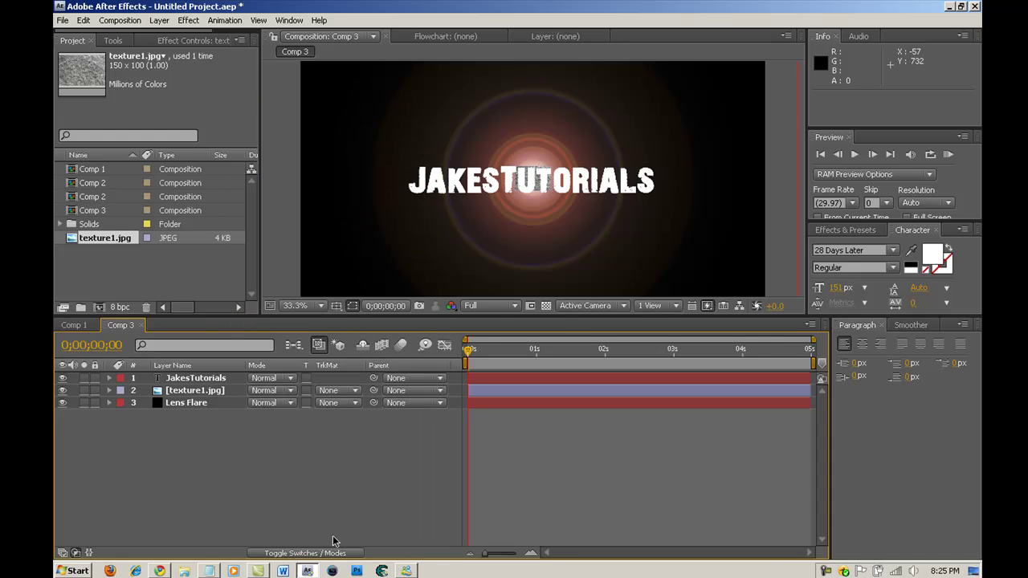
{"action": "left_click", "coordinate": [482, 575]}
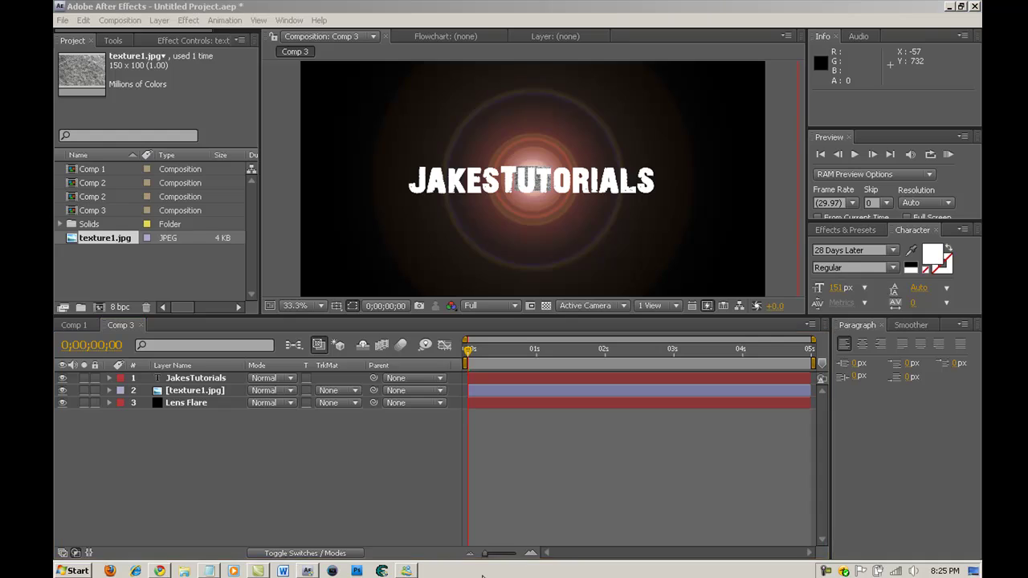
{"action": "left_click", "coordinate": [503, 424]}
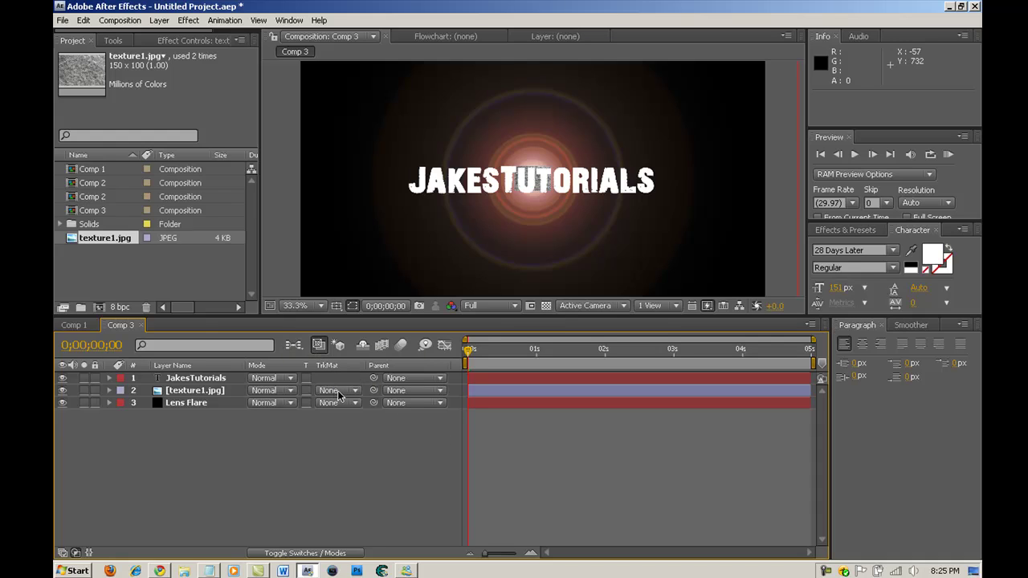
{"action": "left_click", "coordinate": [193, 394]}
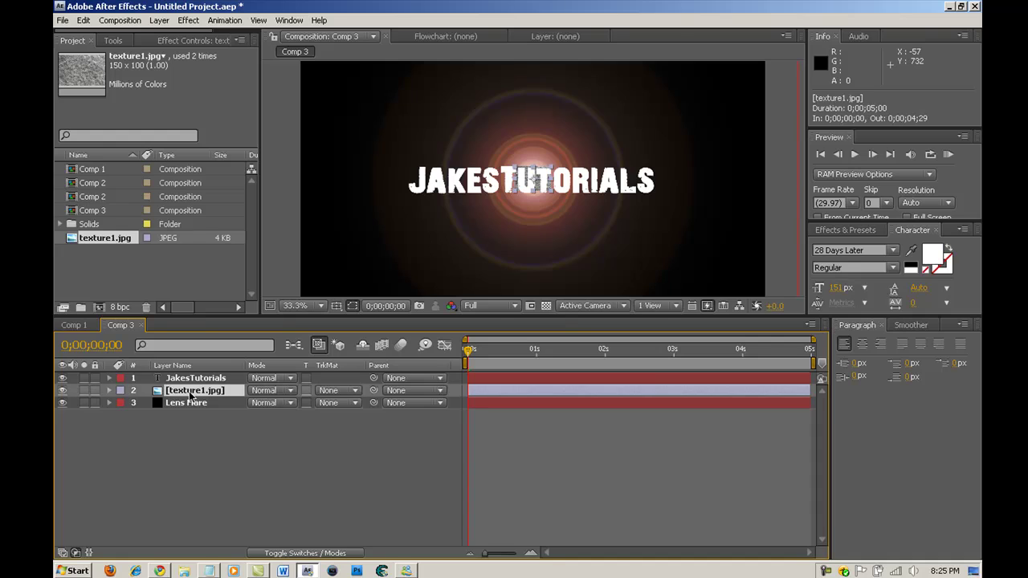
{"action": "left_click", "coordinate": [325, 397]}
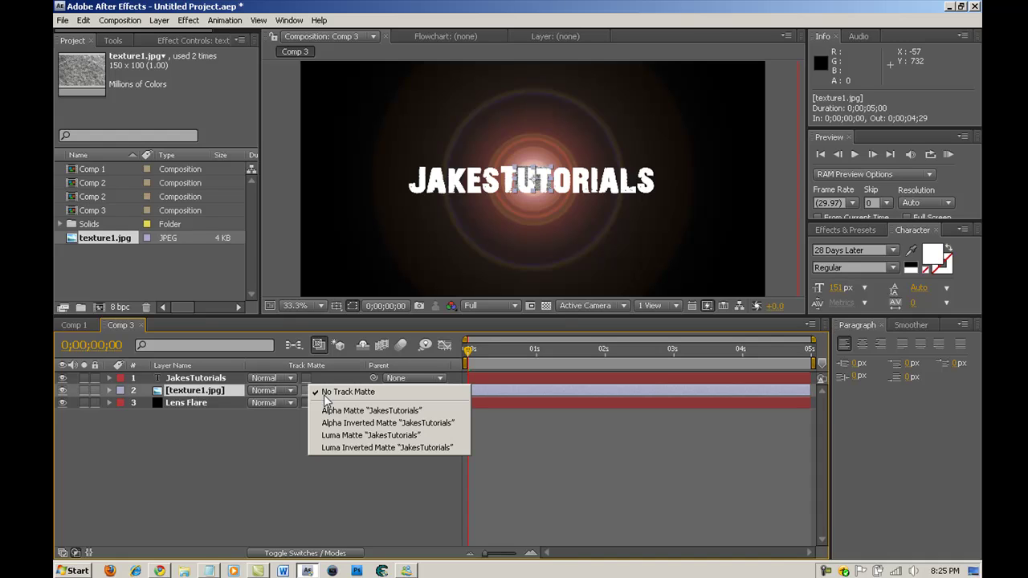
{"action": "left_click", "coordinate": [371, 439]}
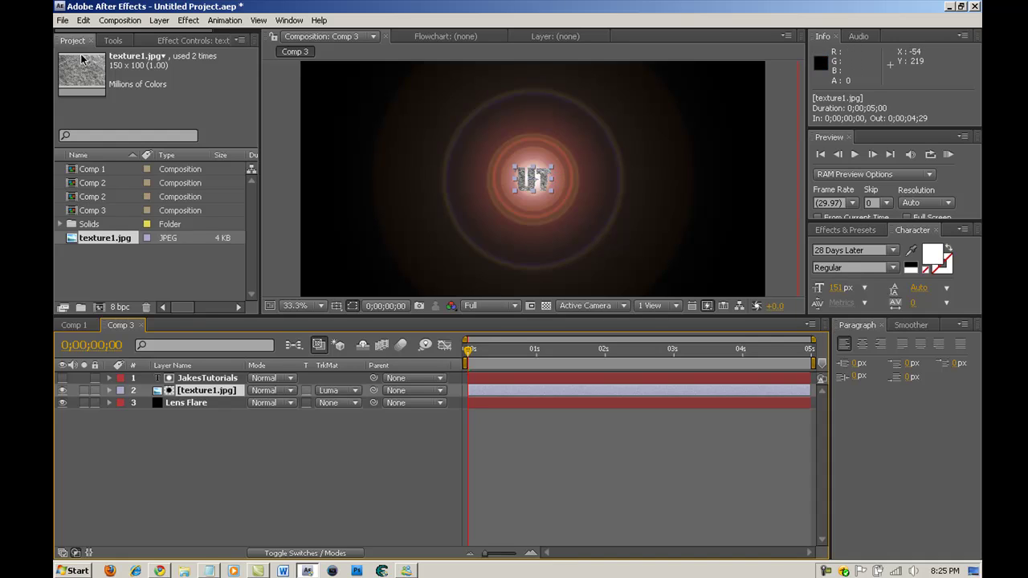
Stretch texture1.jpg to about 760% × 256% so it covers the lettering.
{"action": "left_click", "coordinate": [110, 41]}
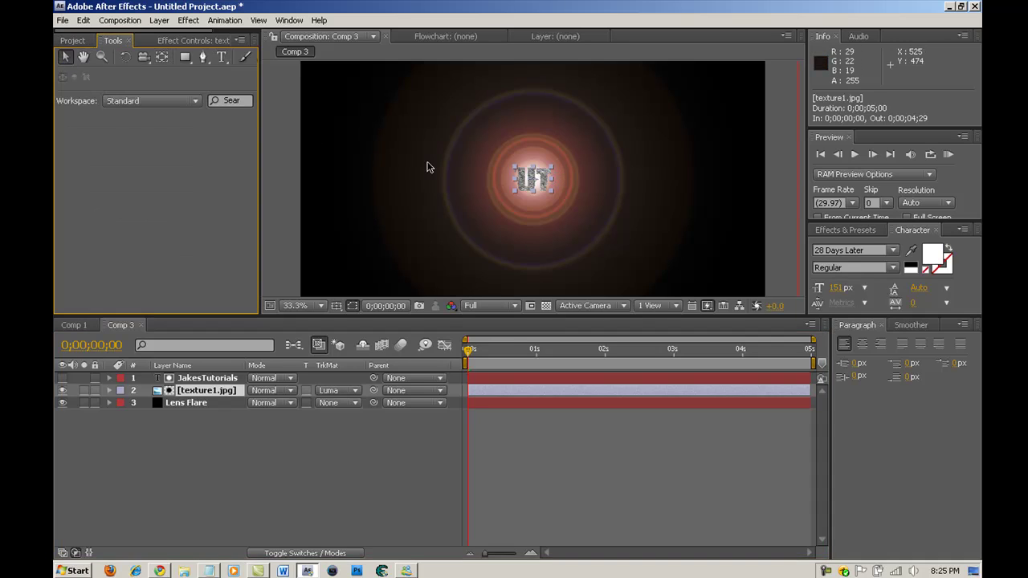
{"action": "left_click_drag", "start_coordinate": [513, 179], "coordinate": [394, 193]}
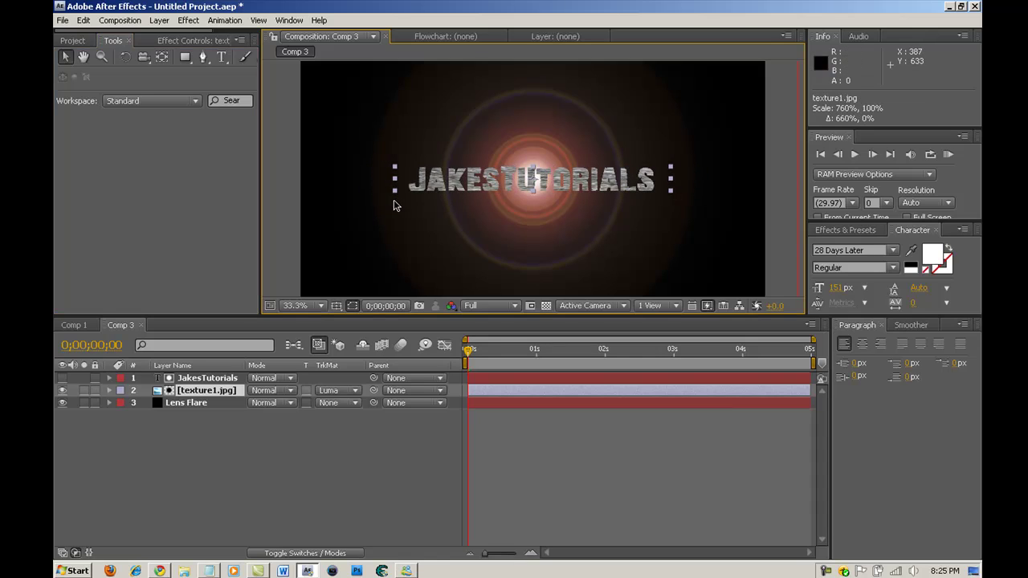
{"action": "mouse_move", "coordinate": [533, 191]}
{"action": "left_mouse_down"}
{"action": "mouse_move", "coordinate": [527, 226]}
{"action": "mouse_move", "coordinate": [527, 209]}
{"action": "left_mouse_up"}
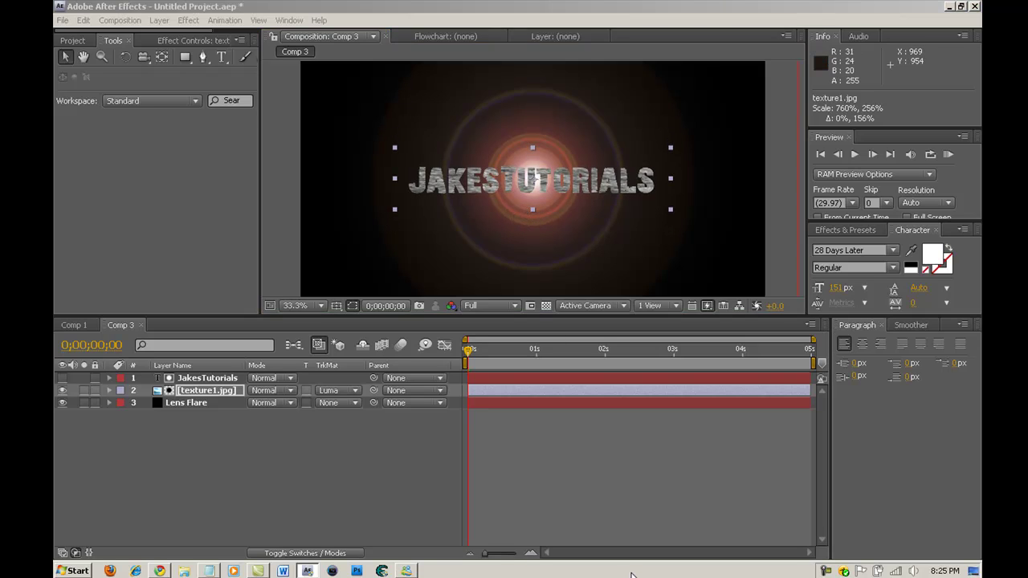
Set the texture1.jpg layer's blending mode to Classic Color Burn.
{"action": "left_click", "coordinate": [272, 394]}
{"action": "left_click", "coordinate": [269, 388]}
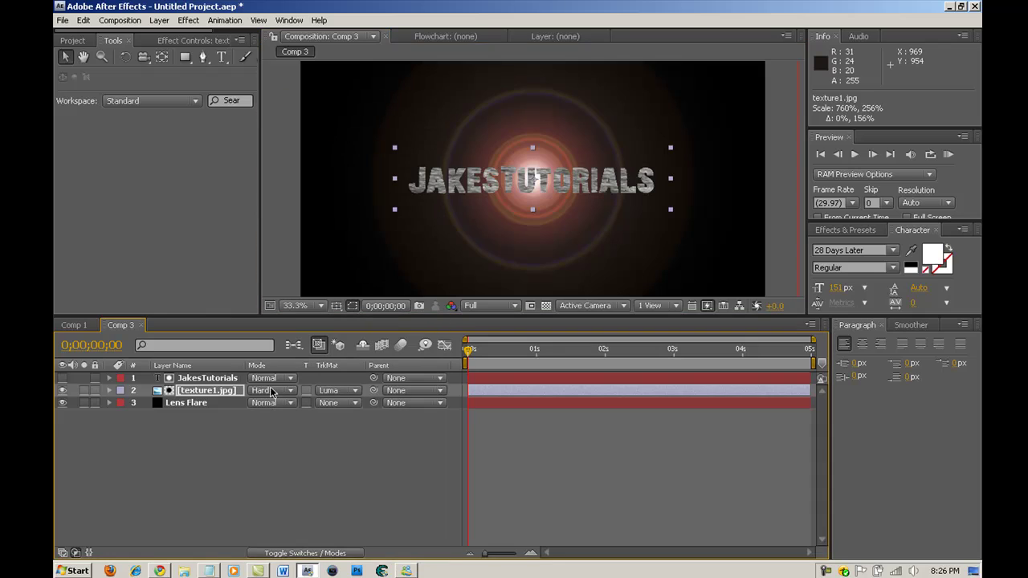
{"action": "left_click", "coordinate": [273, 394]}
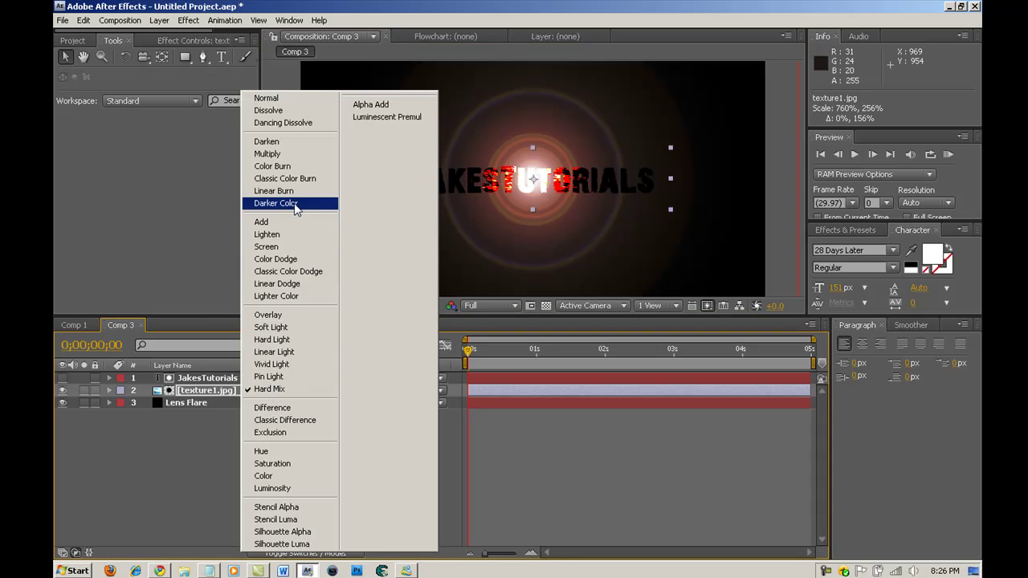
{"action": "left_click", "coordinate": [302, 180]}
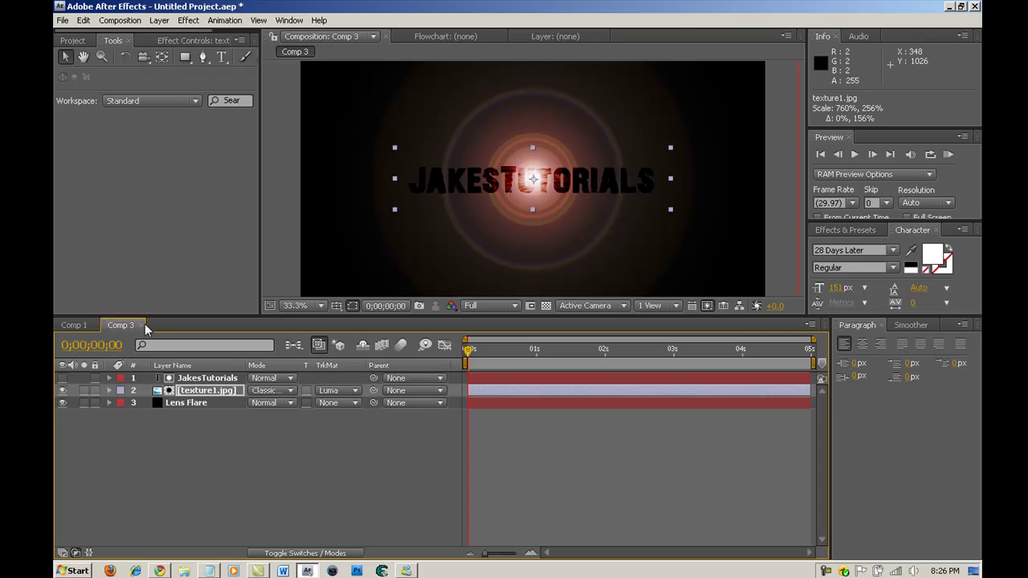
Preview the flare fading out in Comp 1, then return to Comp 3.
{"action": "left_click", "coordinate": [66, 325]}
{"action": "left_click_drag", "start_coordinate": [631, 359], "coordinate": [771, 362]}
{"action": "left_click", "coordinate": [130, 324]}
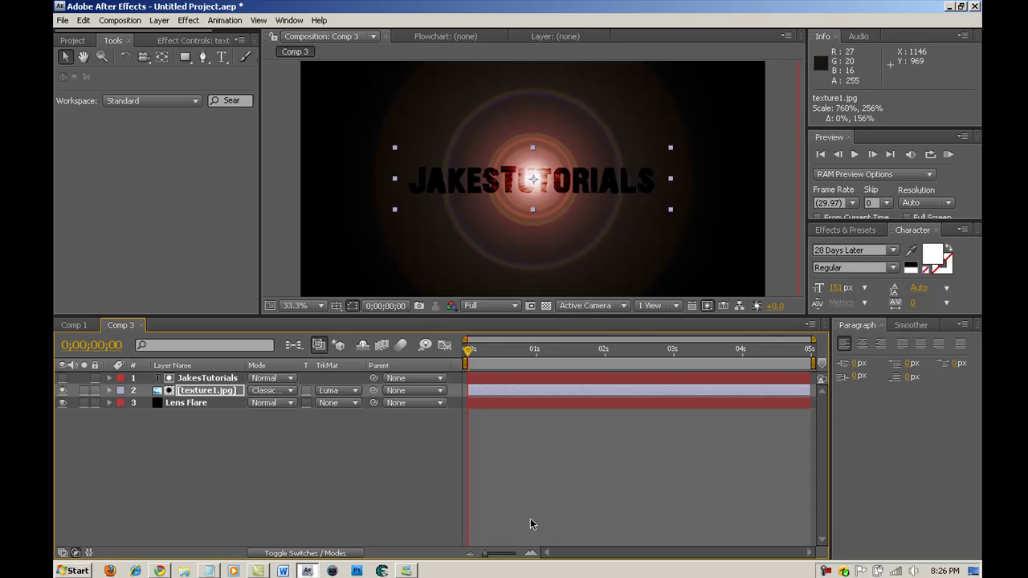
{"action": "left_click", "coordinate": [537, 576]}
{"action": "left_click", "coordinate": [918, 511]}
{"action": "left_click", "coordinate": [180, 402]}
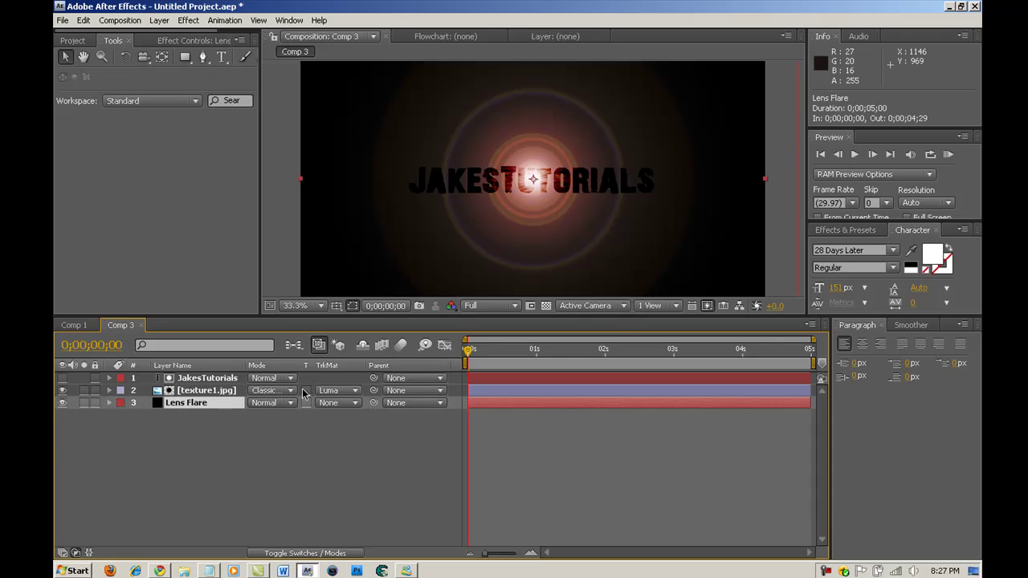
{"action": "left_click", "coordinate": [62, 379]}
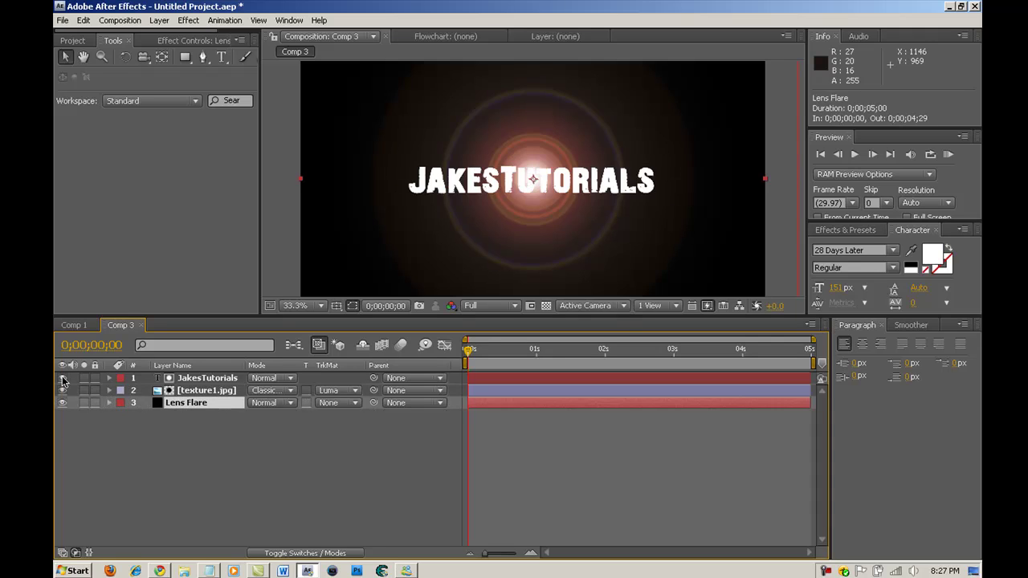
{"action": "left_click", "coordinate": [63, 378]}
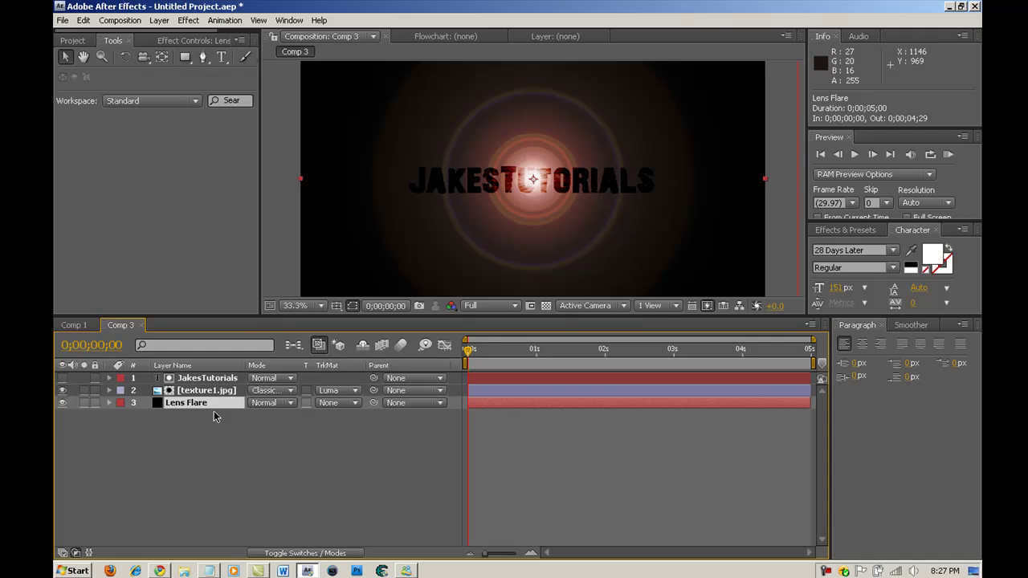
{"action": "left_click", "coordinate": [63, 378]}
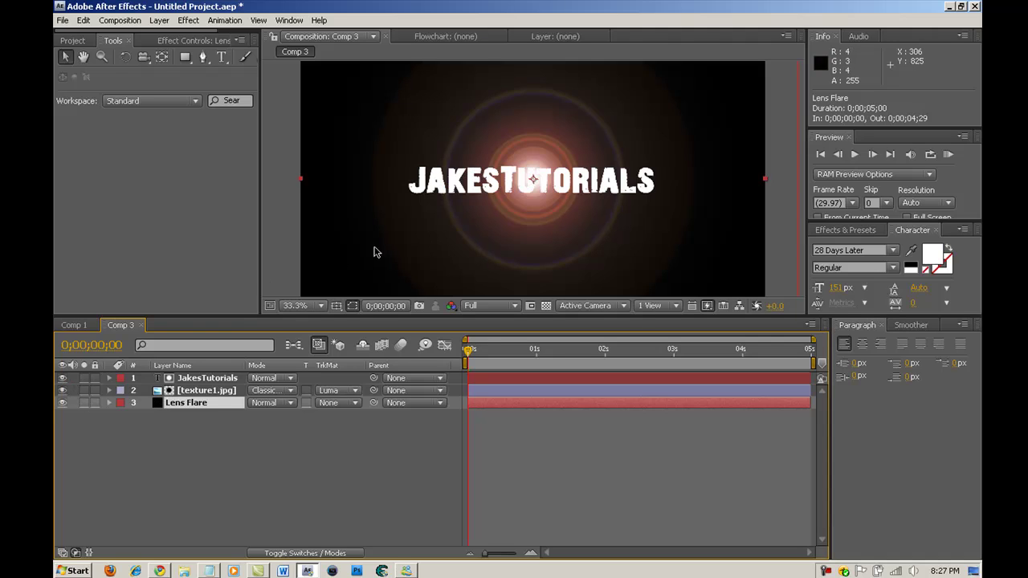
{"action": "left_click", "coordinate": [63, 379]}
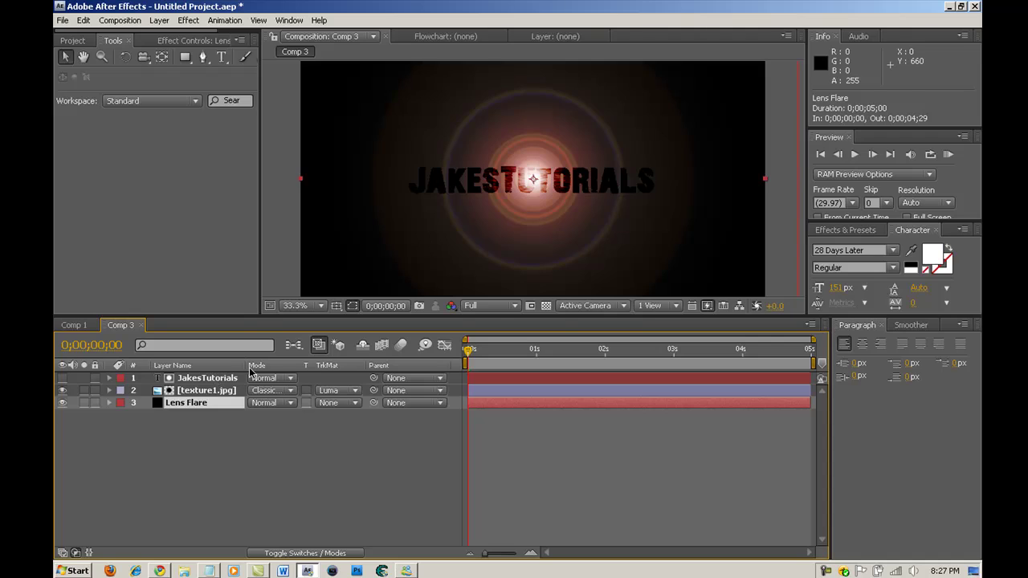
Keyframe the Lens Flare's Flare Brightness at 250% at 0 seconds.
{"action": "left_click", "coordinate": [109, 402]}
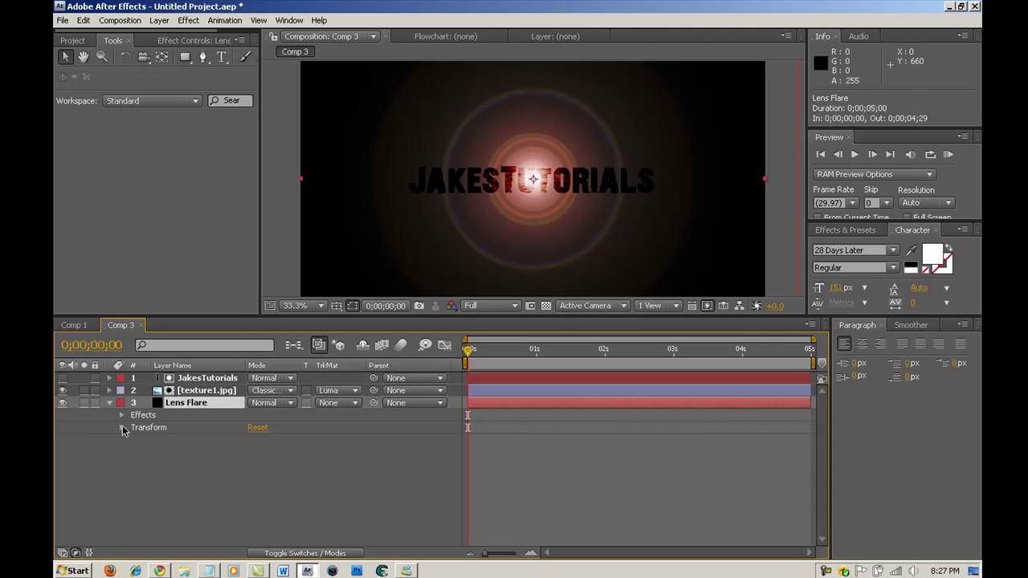
{"action": "left_click", "coordinate": [121, 415]}
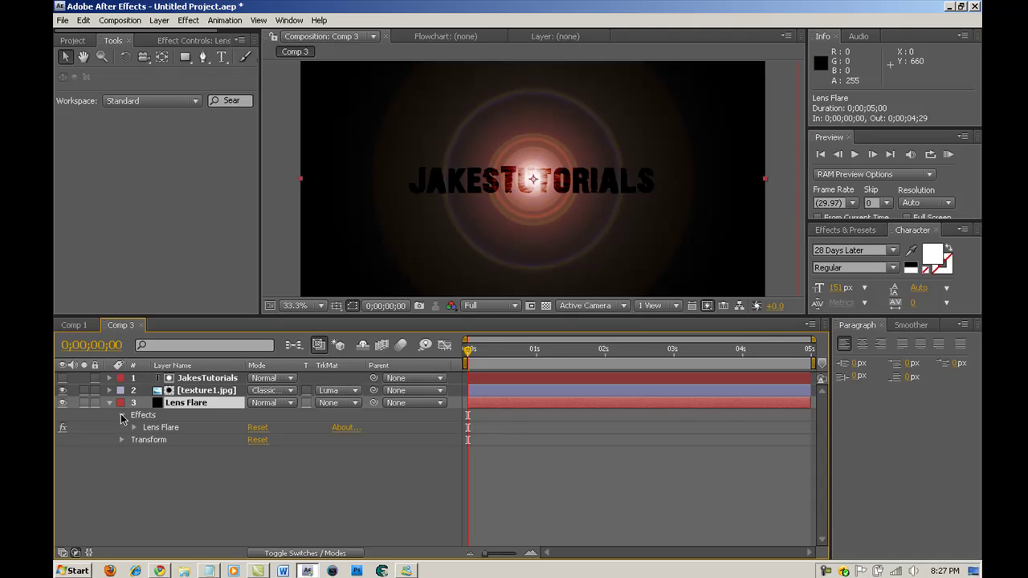
{"action": "left_click", "coordinate": [135, 427]}
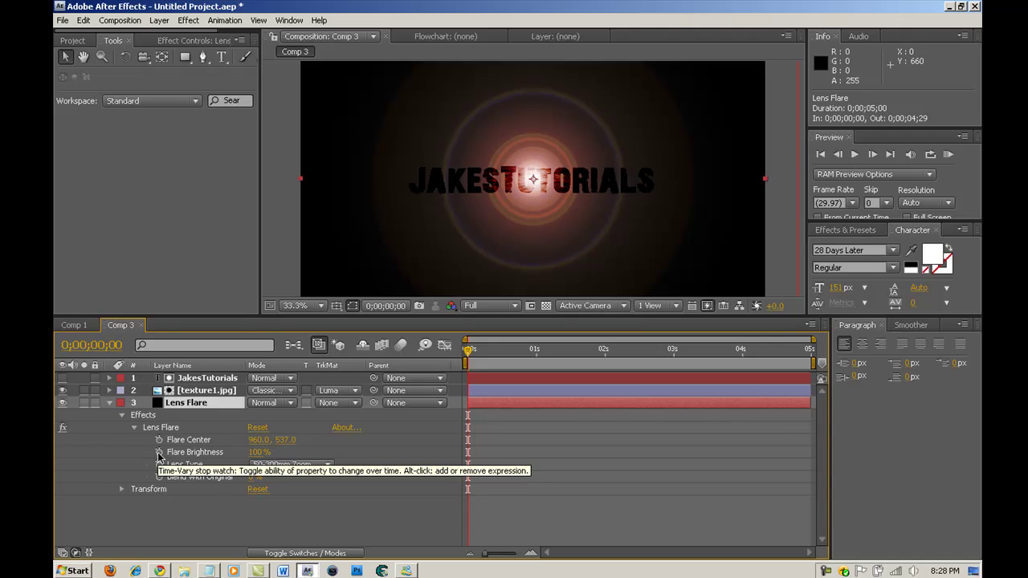
{"action": "left_click", "coordinate": [160, 453]}
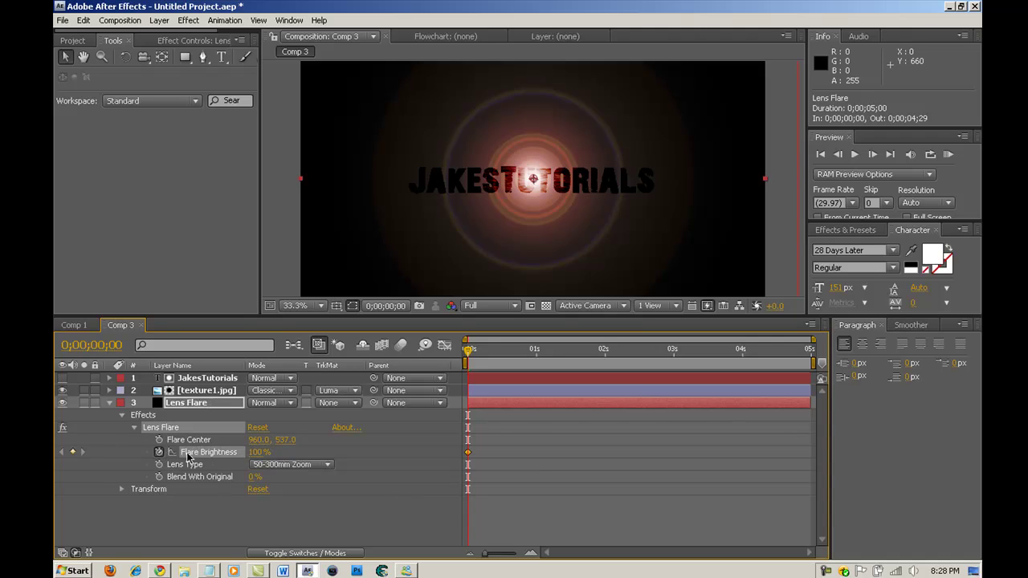
{"action": "left_click_drag", "start_coordinate": [263, 458], "coordinate": [387, 437]}
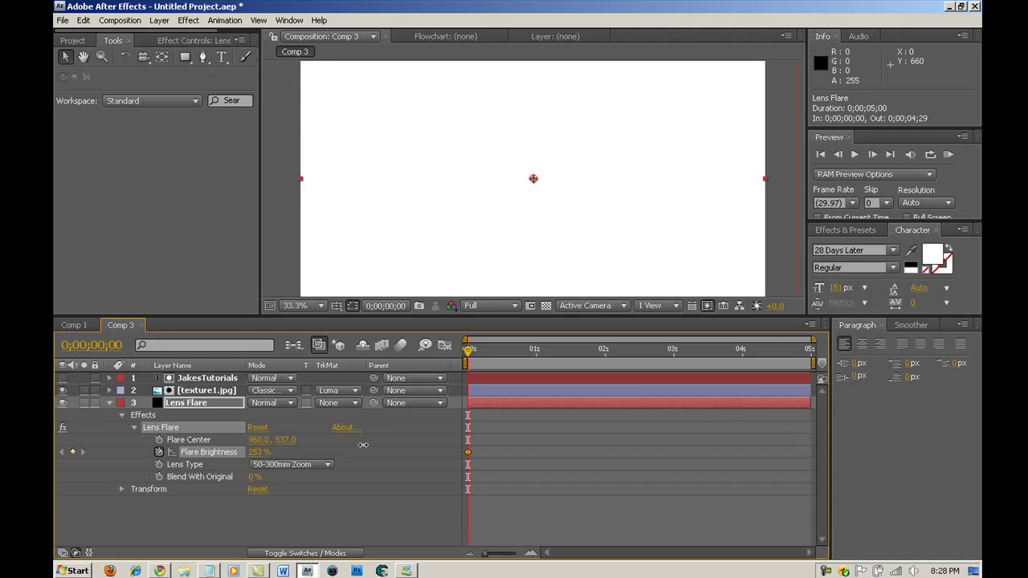
{"action": "left_click", "coordinate": [260, 452]}
{"action": "type", "text": "250"}
{"action": "key", "text": "Return"}
Add a 150% Flare Brightness keyframe at 1 second.
{"action": "left_click_drag", "start_coordinate": [469, 354], "coordinate": [536, 354]}
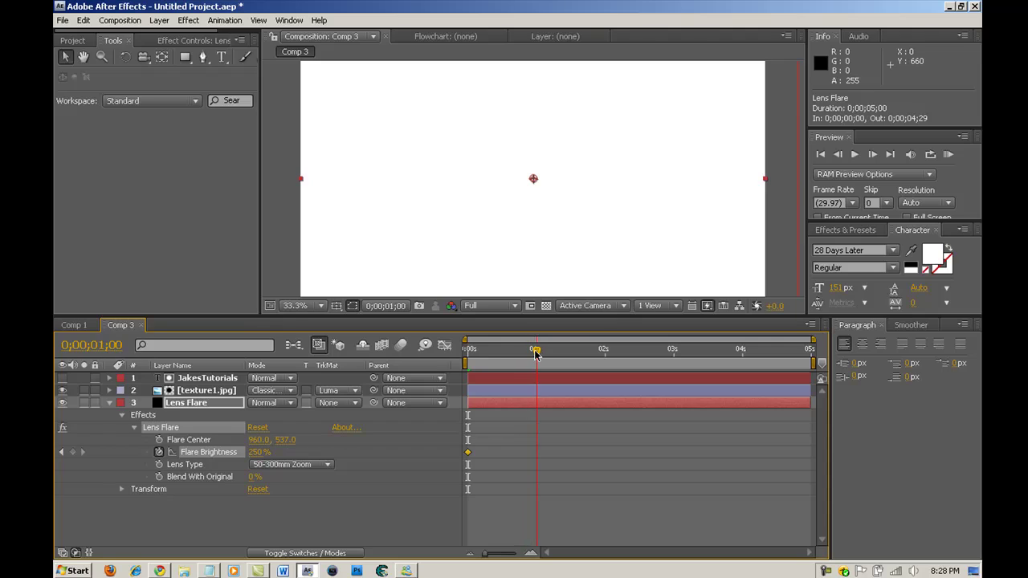
{"action": "key", "text": "F2"}
{"action": "left_click", "coordinate": [264, 455]}
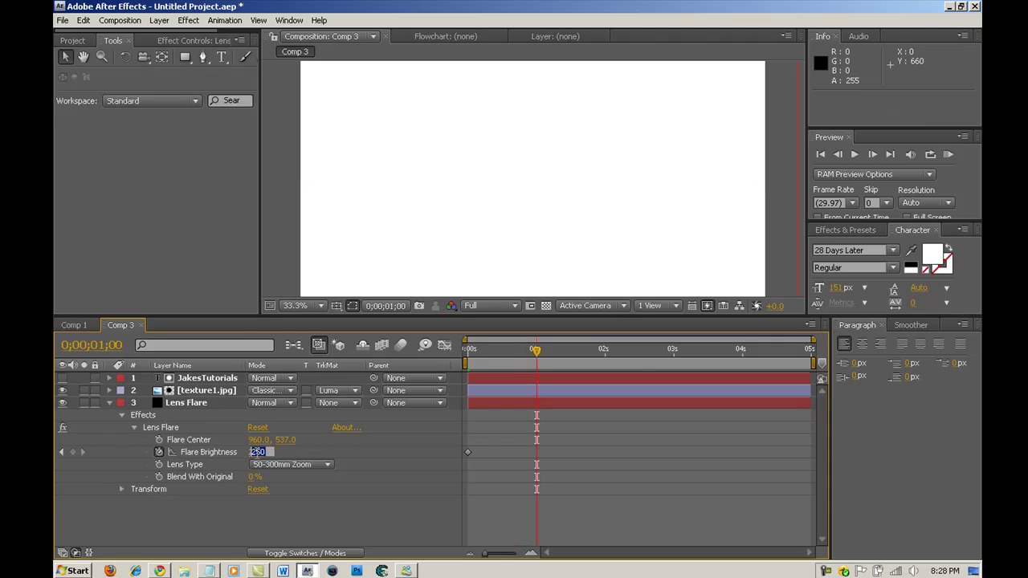
{"action": "type", "text": "150"}
{"action": "key", "text": "Return"}
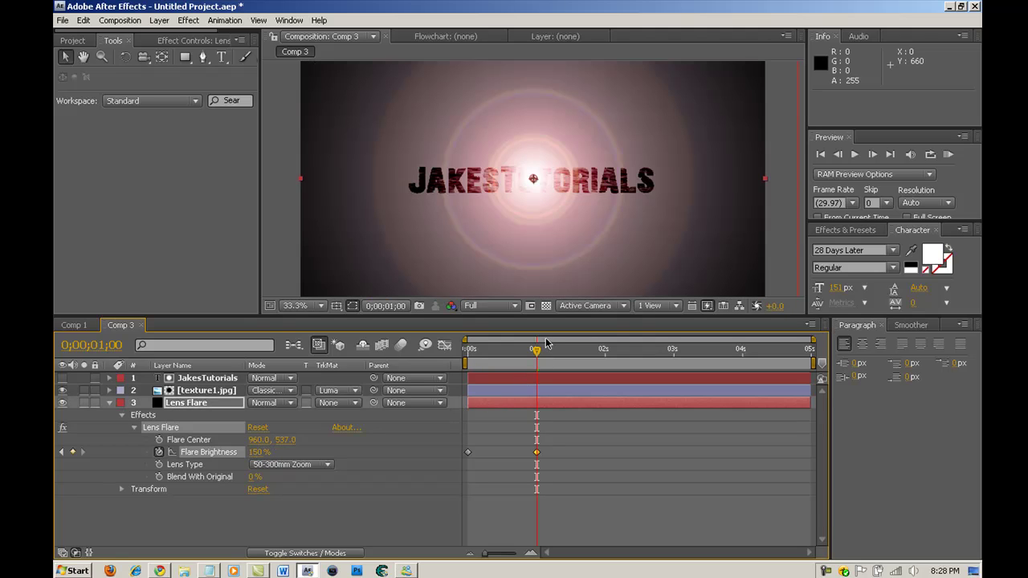
Add a 0% Flare Brightness keyframe at the last frame and preview the fade.
{"action": "left_click_drag", "start_coordinate": [551, 356], "coordinate": [839, 363]}
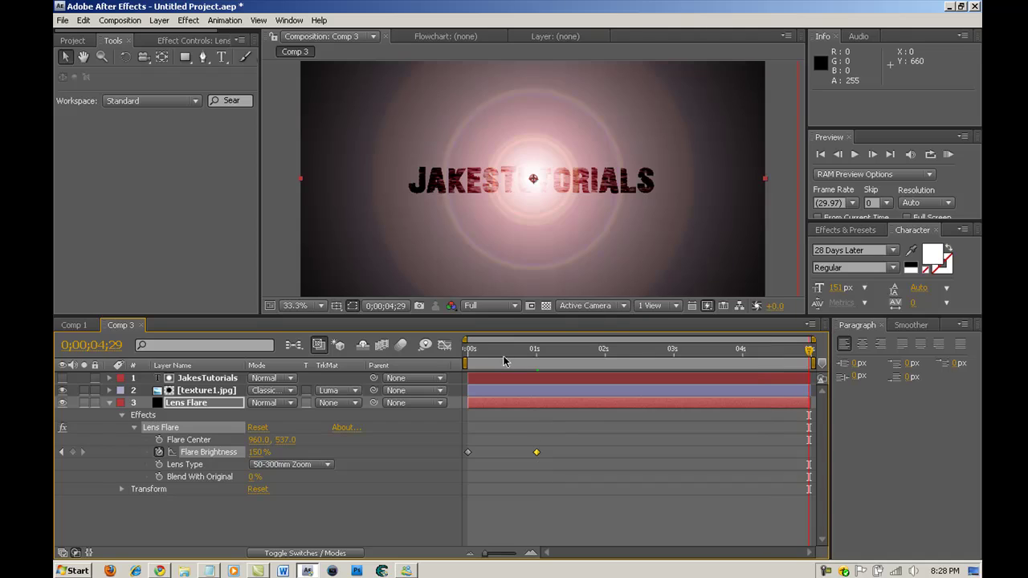
{"action": "left_click", "coordinate": [259, 452]}
{"action": "type", "text": "0"}
{"action": "key", "text": "Return"}
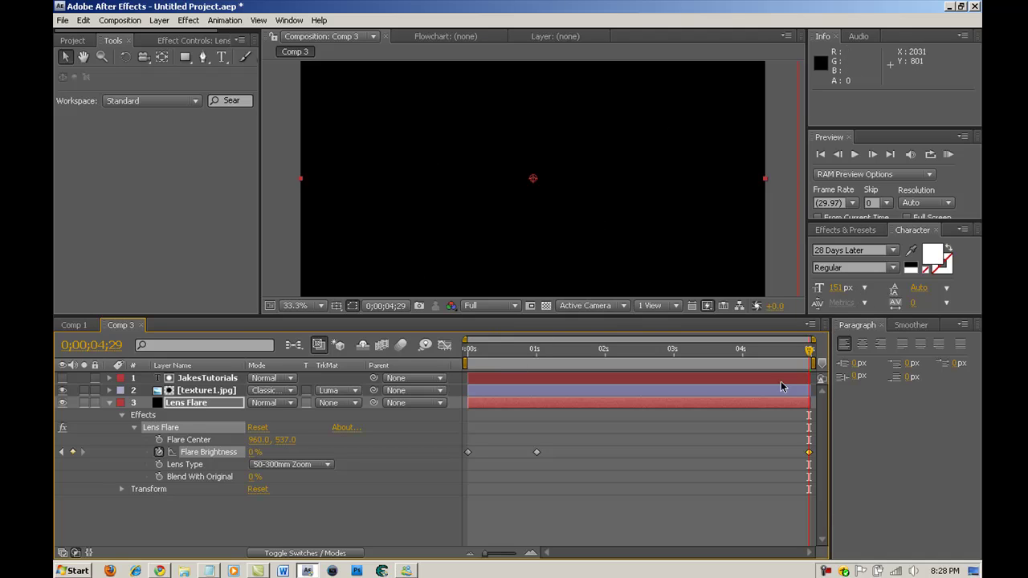
{"action": "left_click_drag", "start_coordinate": [809, 360], "coordinate": [690, 430]}
{"action": "left_click_drag", "start_coordinate": [581, 437], "coordinate": [480, 457]}
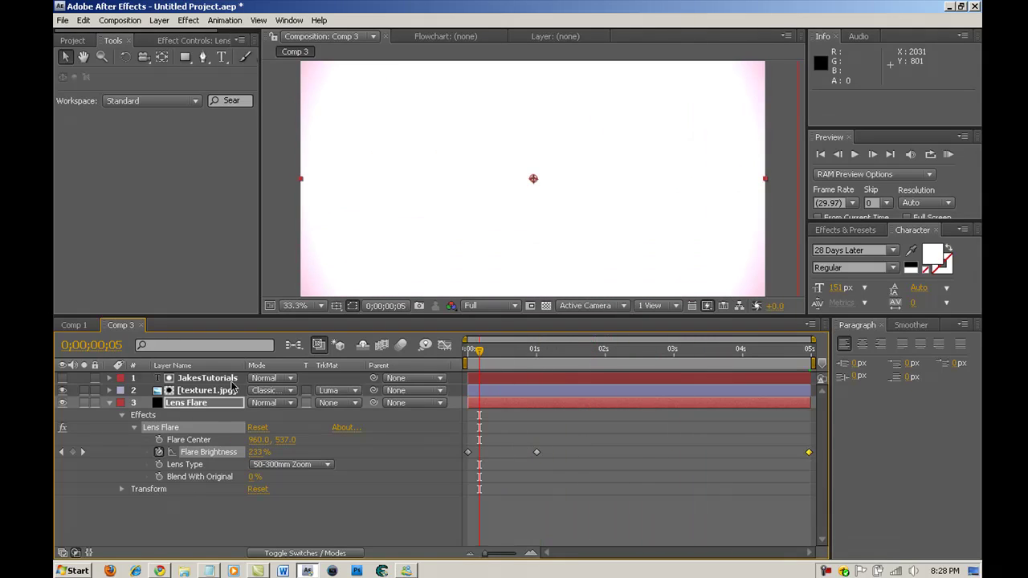
Retype the title as SUBSCRIBE without the trailing '!' and centre it over the flare.
{"action": "left_click", "coordinate": [219, 382]}
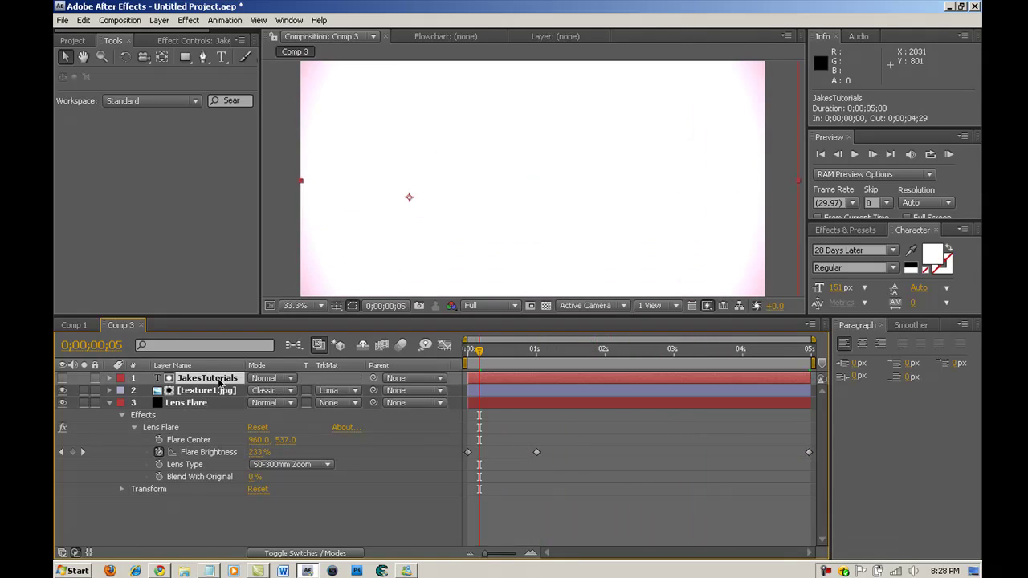
{"action": "left_click", "coordinate": [609, 354]}
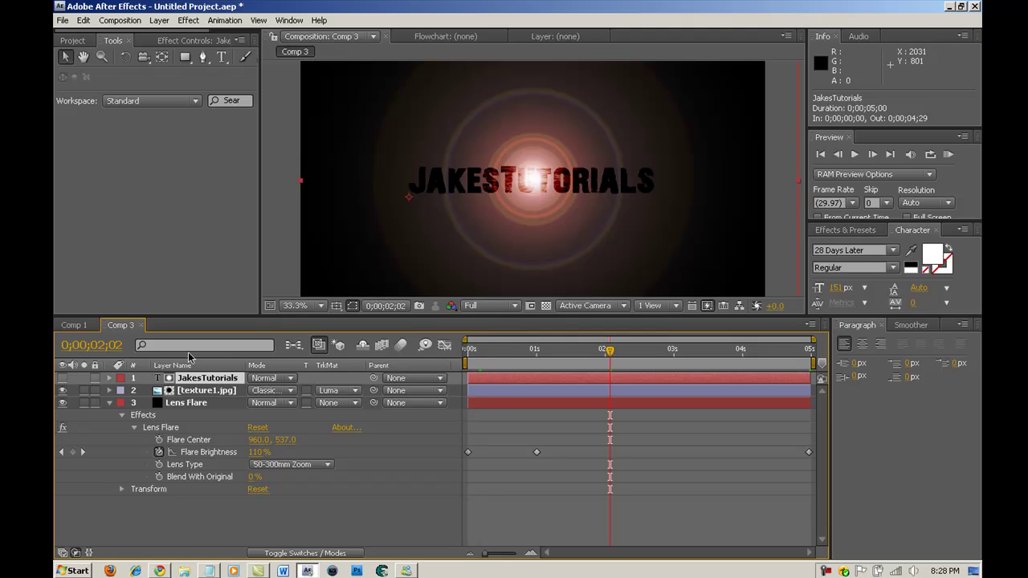
{"action": "double_click", "coordinate": [192, 383]}
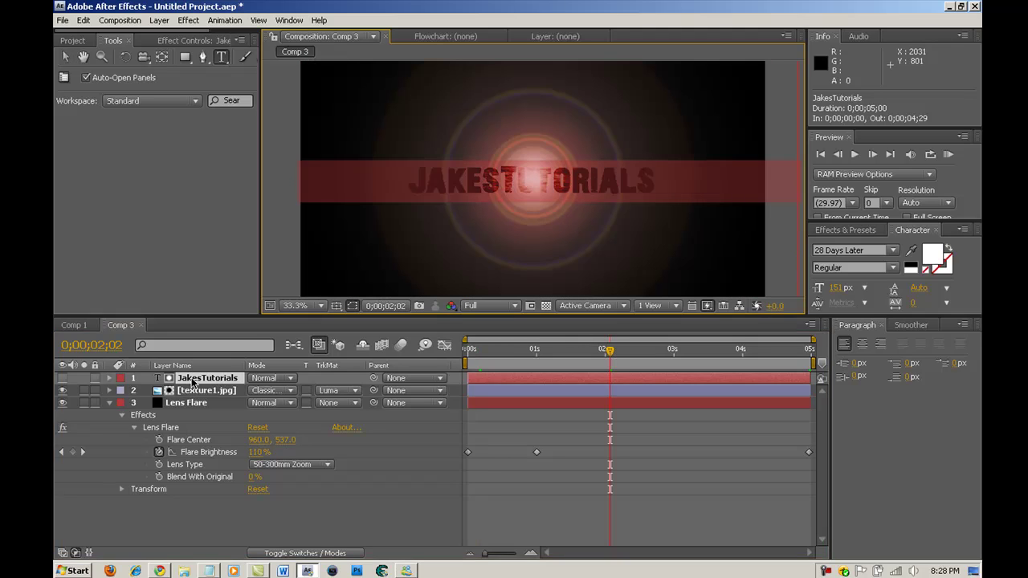
{"action": "key", "text": "Left"}
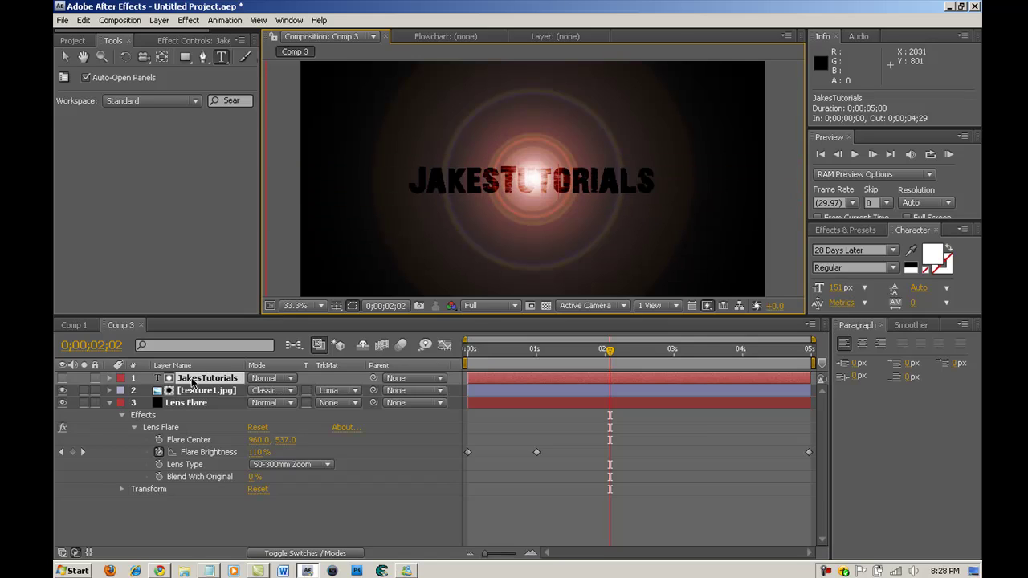
{"action": "key", "text": "ctrl+a"}
{"action": "type", "text": "SUBSCRIBE"}
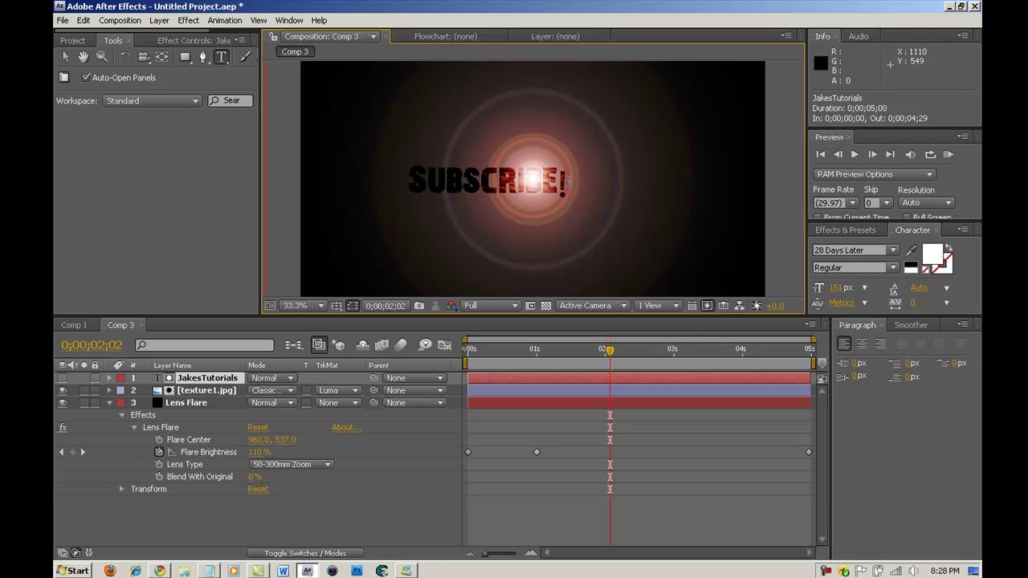
{"action": "left_click", "coordinate": [536, 183]}
{"action": "key", "text": "BackSpace"}
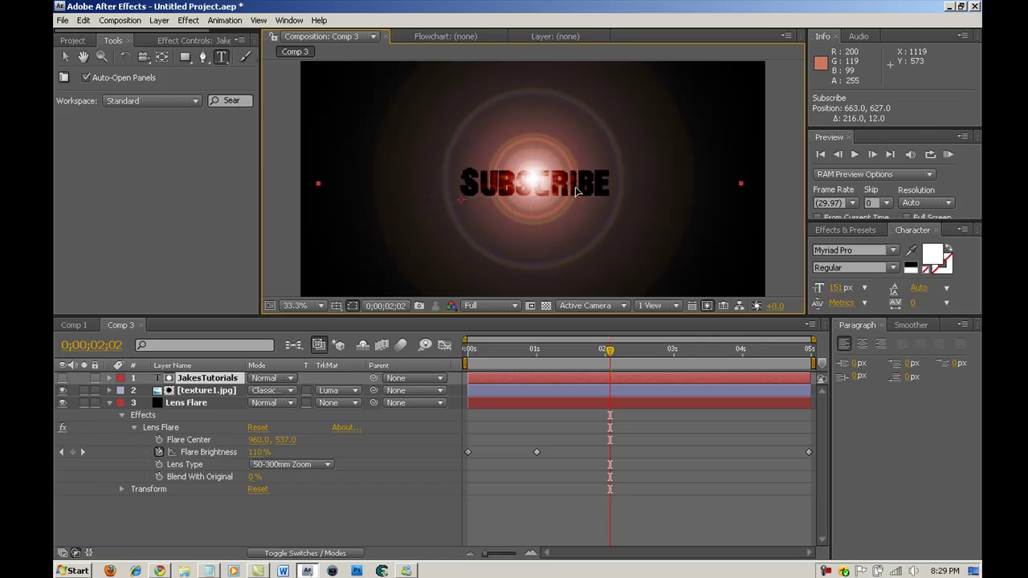
{"action": "left_click_drag", "start_coordinate": [519, 184], "coordinate": [567, 182]}
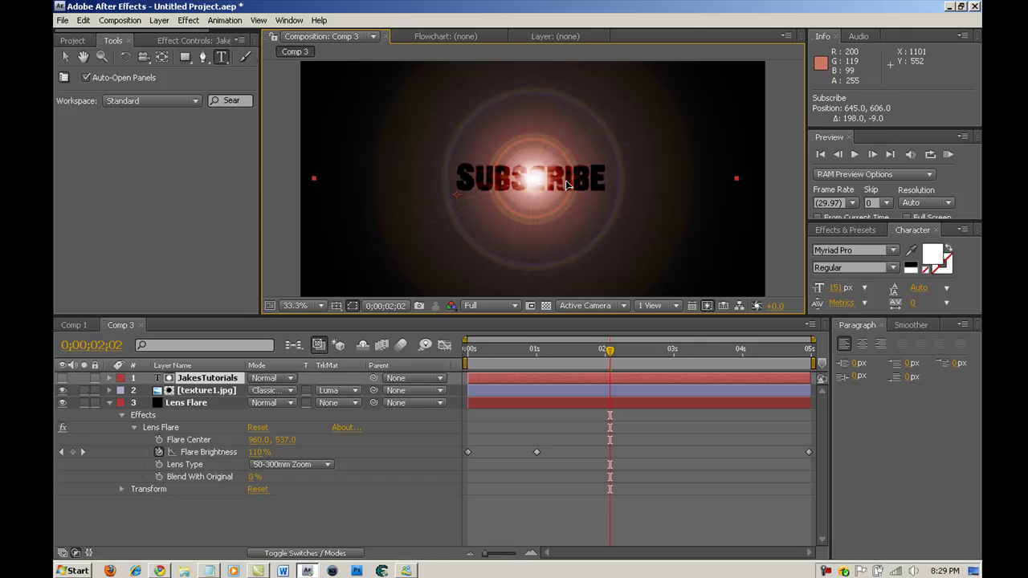
Exit text editing so the layer becomes Subscribe, then scrub through the first second.
{"action": "left_click", "coordinate": [607, 351]}
{"action": "left_click_drag", "start_coordinate": [508, 369], "coordinate": [451, 396]}
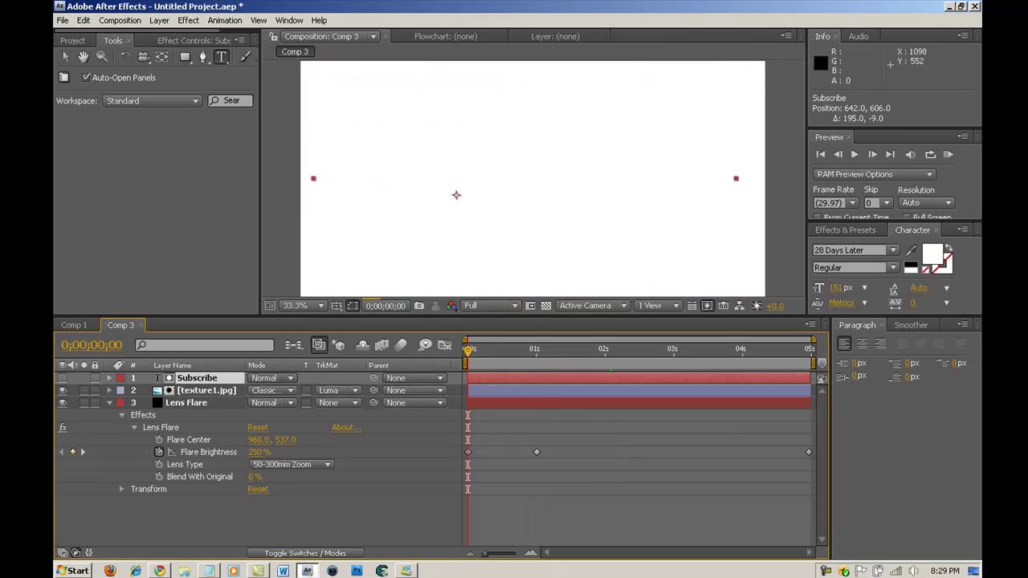